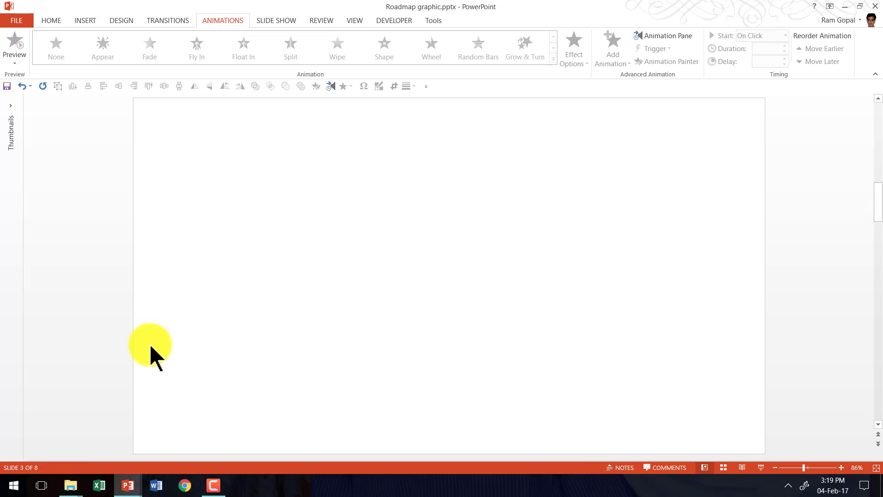
# Draw a freeform road band from the slide's bottom-left corner up to the top-right corner.
pyautogui.click(60, 20)
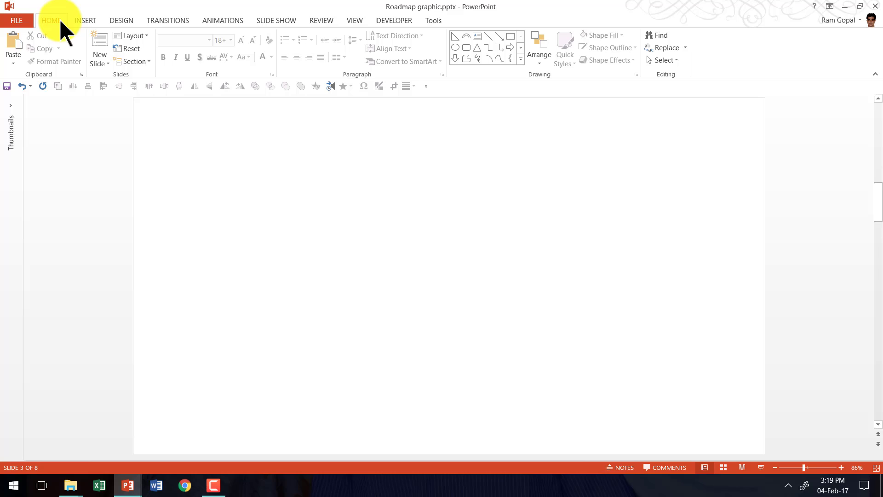
pyautogui.click(521, 48)
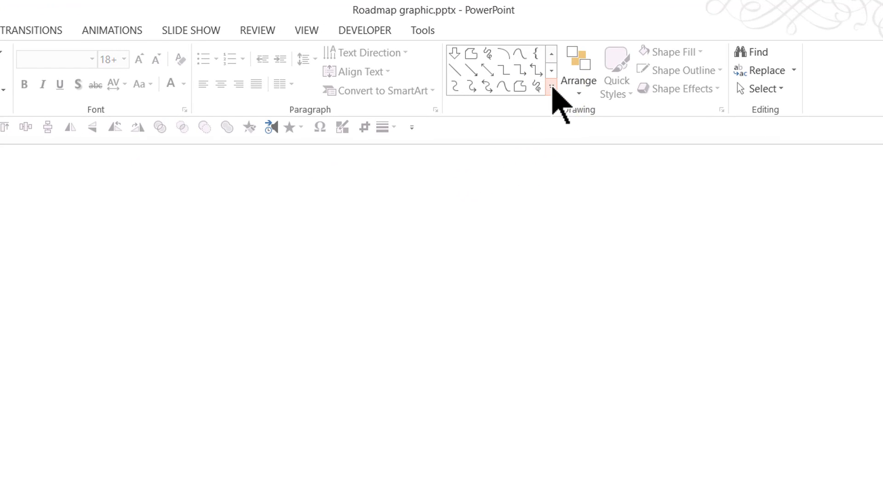
pyautogui.click(551, 86)
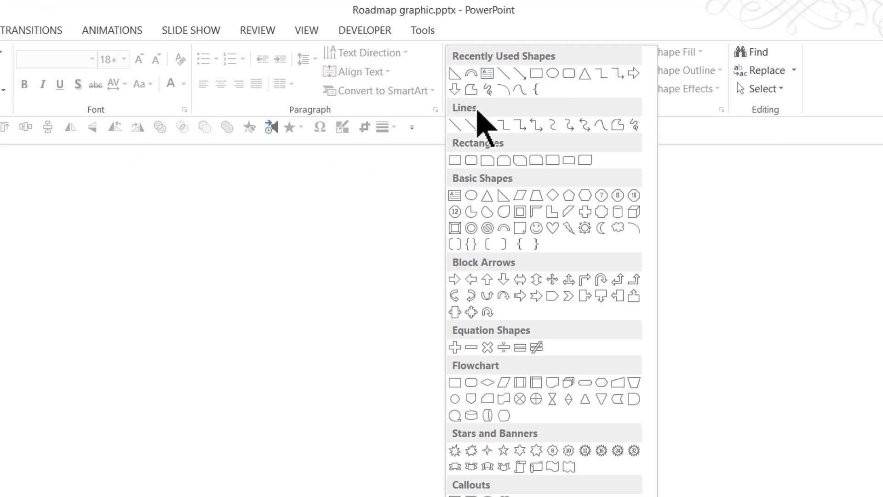
pyautogui.click(619, 125)
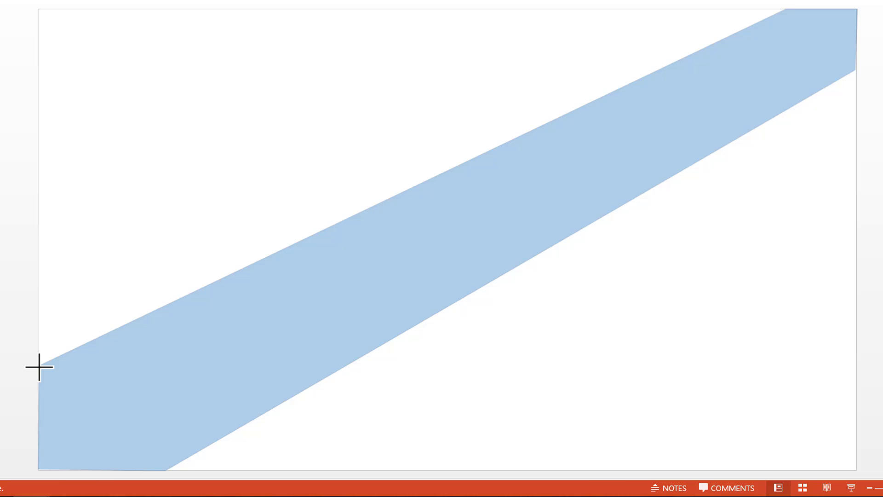
pyautogui.click(39, 367)
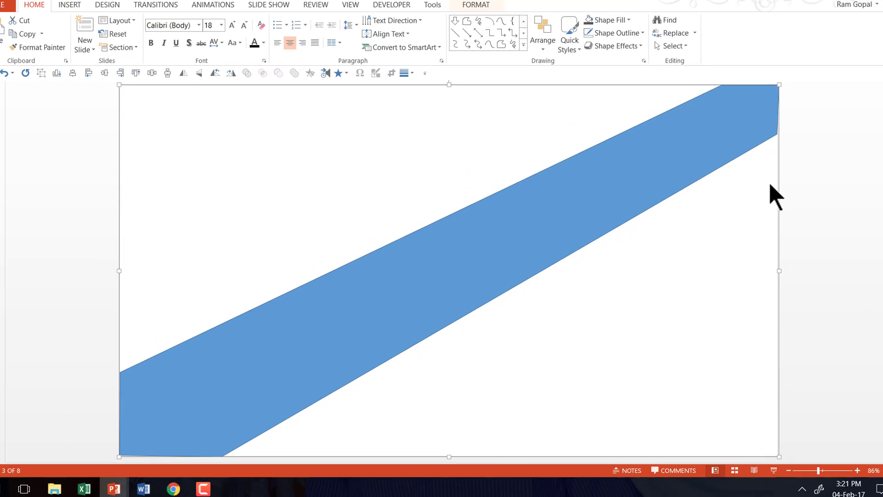
# Remove the band's outline and fill it dark gray.
pyautogui.click(604, 32)
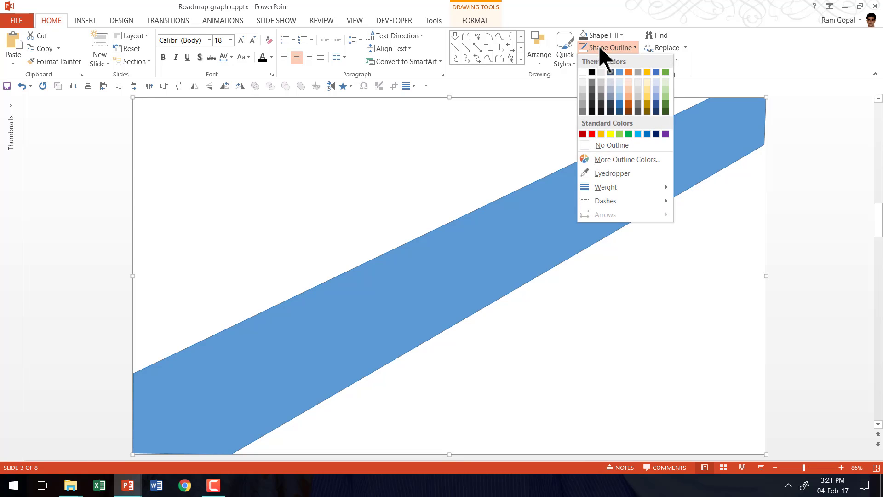
pyautogui.click(609, 145)
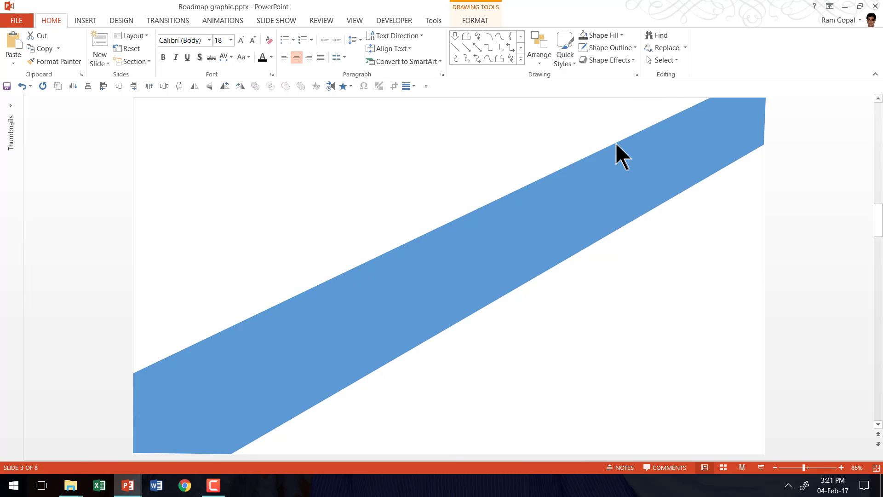
pyautogui.click(598, 33)
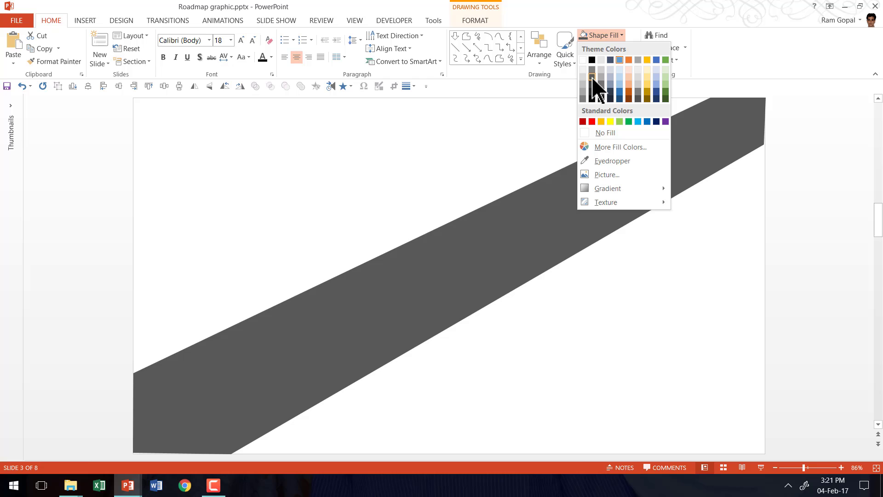
pyautogui.click(592, 77)
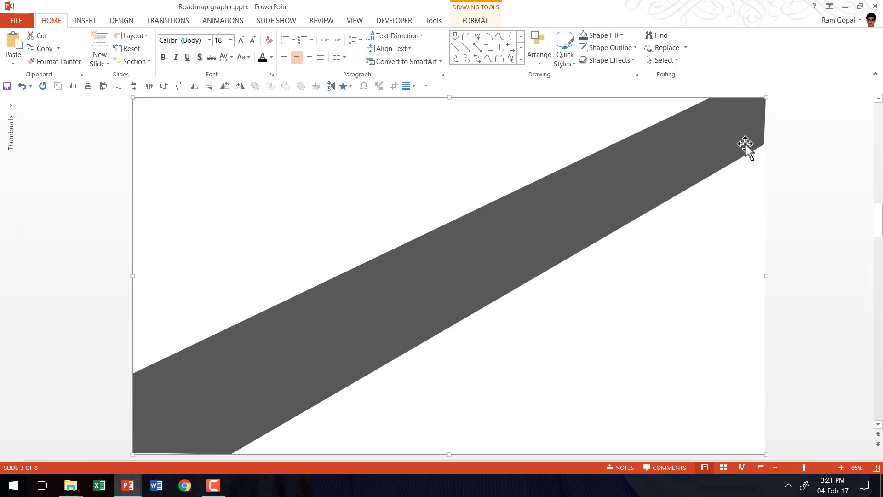
# Edit the band's points to straighten its right edge flush with the slide.
pyautogui.rightClick(701, 144)
pyautogui.click(733, 230)
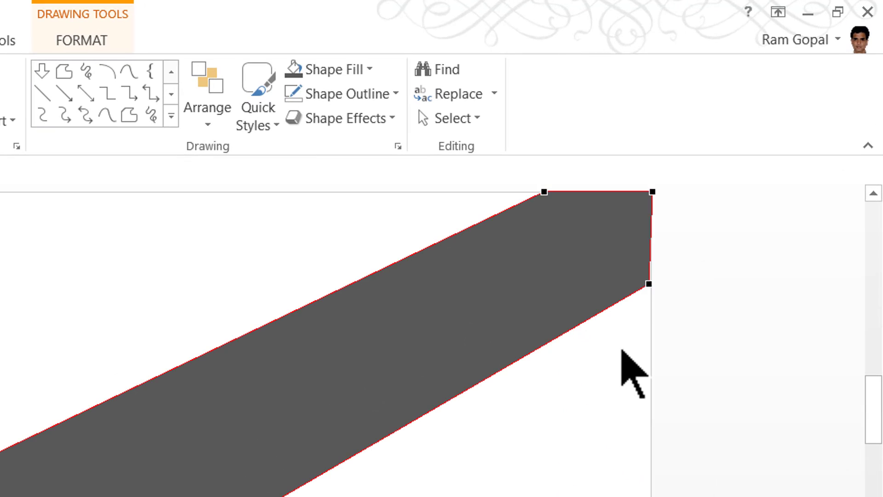
pyautogui.click(650, 283)
pyautogui.moveTo(650, 283); pyautogui.dragTo(652, 284)
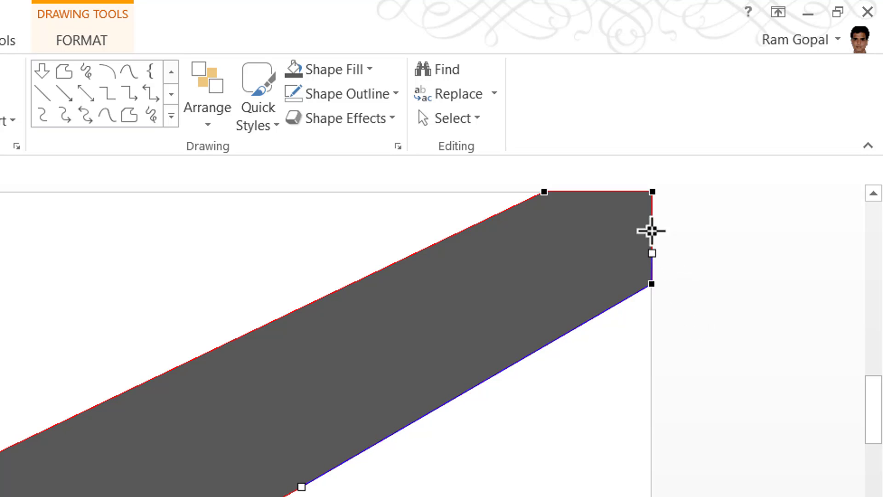
pyautogui.click(695, 352)
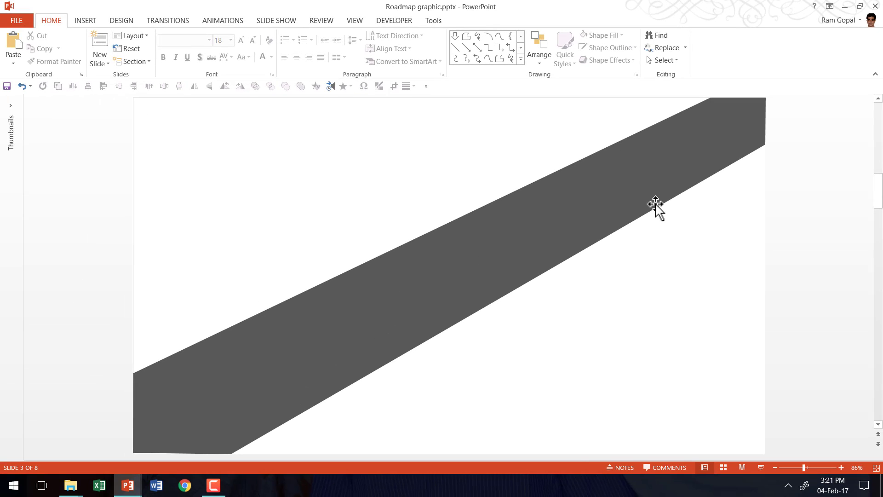
# Draw a teardrop shape above the left end of the road.
pyautogui.click(520, 59)
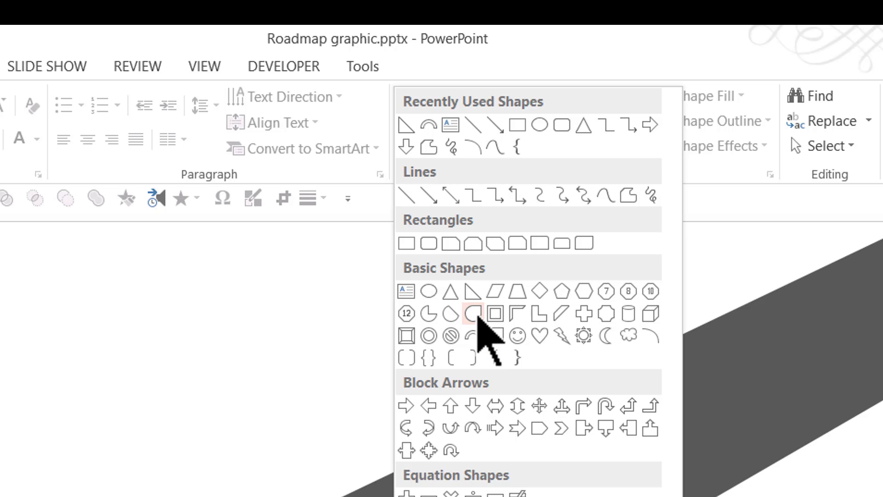
pyautogui.click(477, 316)
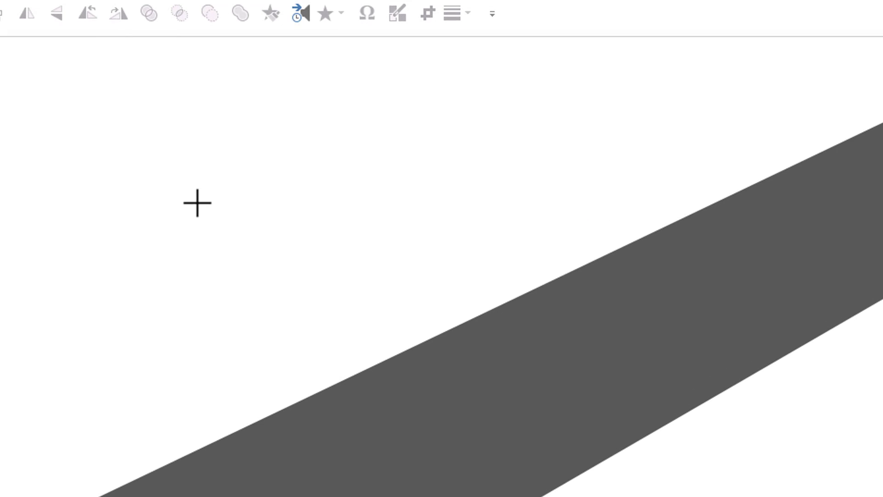
pyautogui.moveTo(75, 225); pyautogui.dragTo(214, 351)
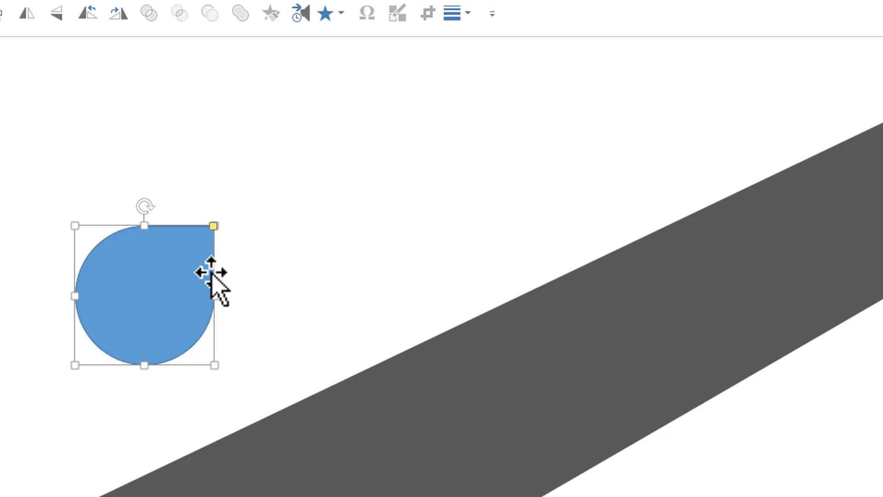
# Rotate the teardrop to 135° in Size and Position so its point faces down.
pyautogui.rightClick(165, 90)
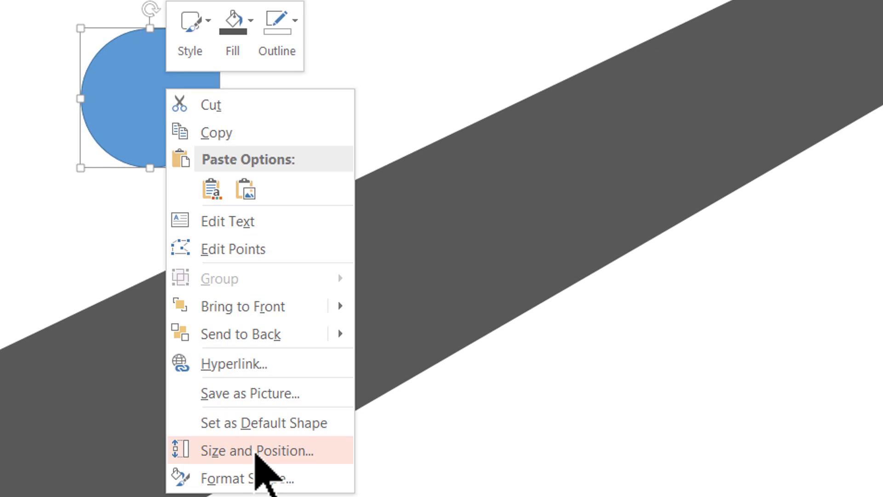
pyautogui.click(255, 450)
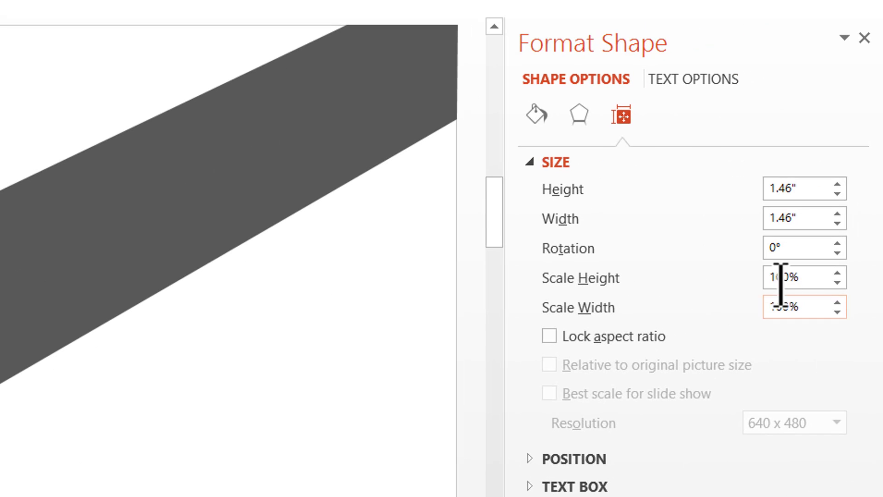
pyautogui.click(807, 247)
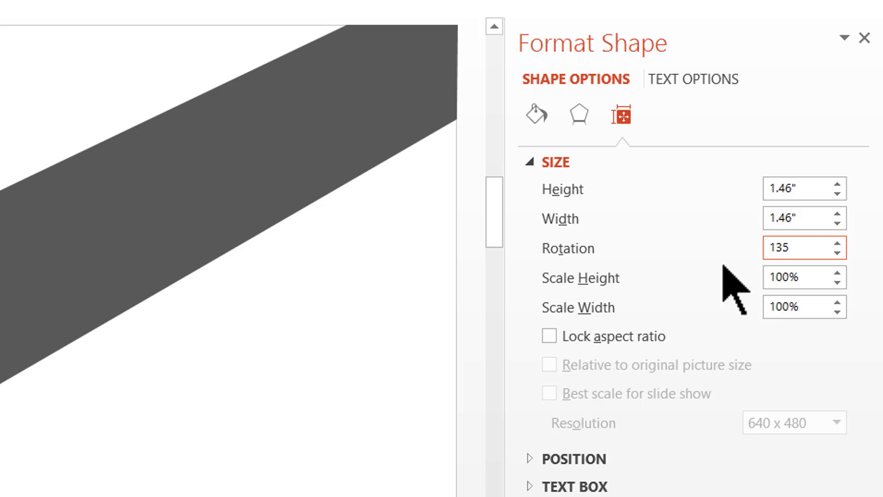
pyautogui.write('135')
pyautogui.press('Return')
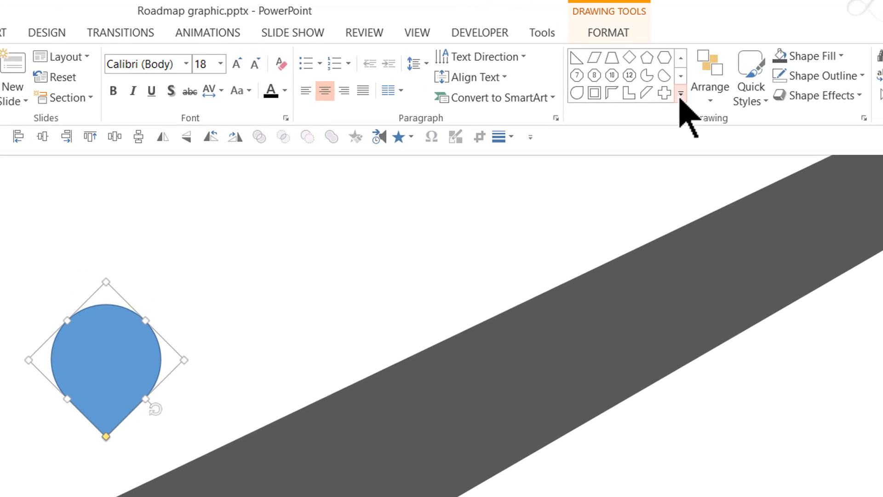
# Draw a circle over the teardrop's round head, centre it there, and reselect the teardrop.
pyautogui.click(681, 95)
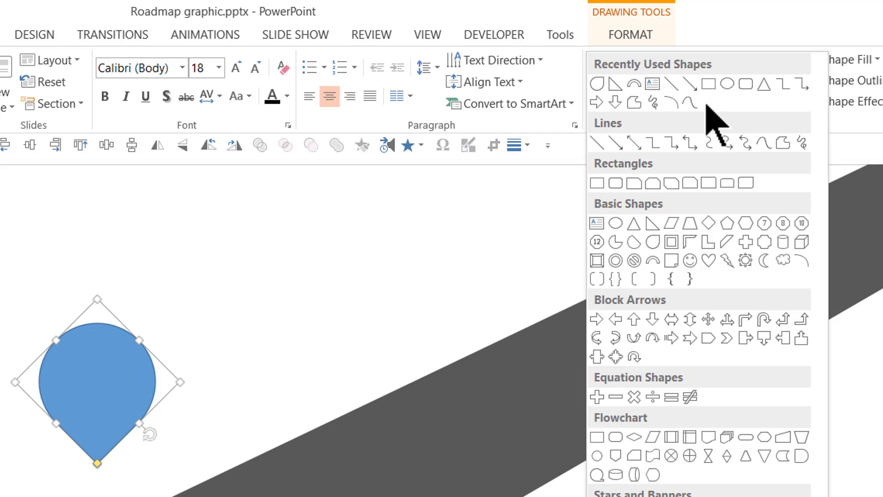
pyautogui.click(616, 223)
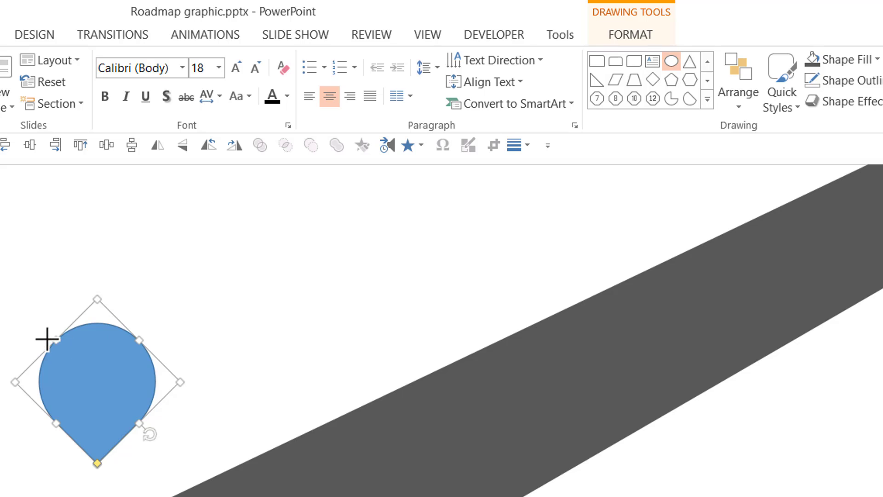
pyautogui.moveTo(46, 338); pyautogui.dragTo(142, 434)
pyautogui.moveTo(99, 365); pyautogui.dragTo(96, 354)
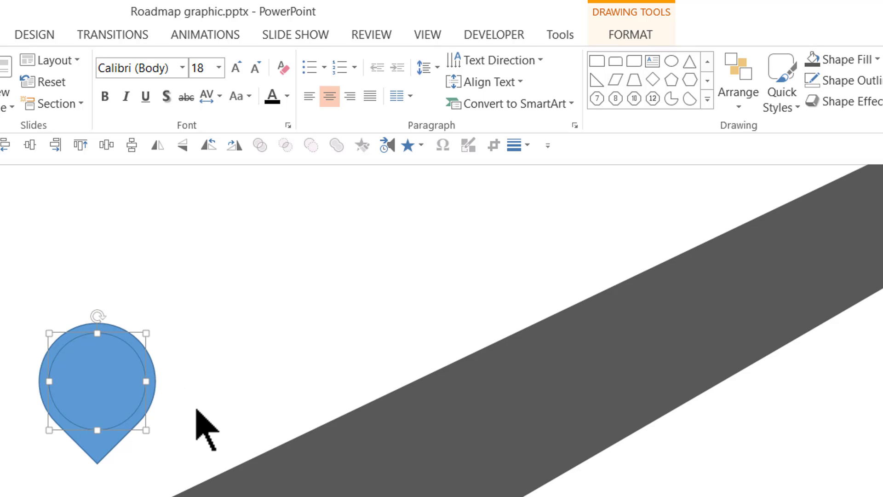
pyautogui.click(170, 442)
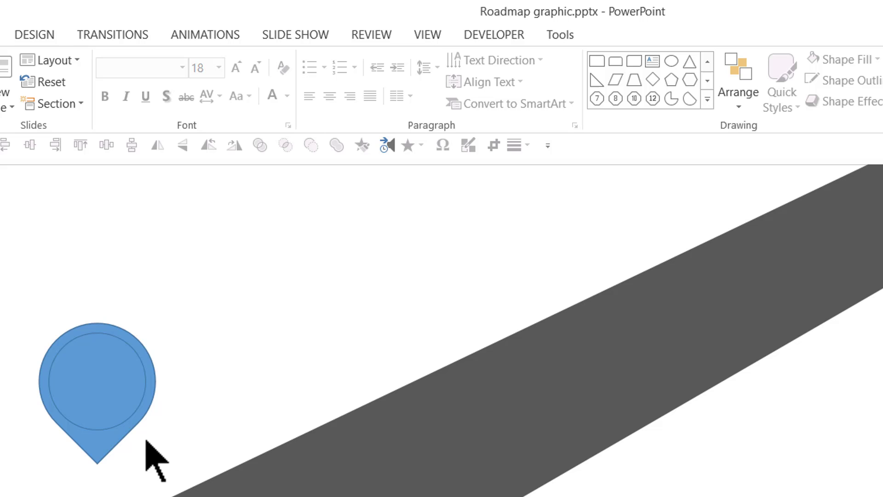
pyautogui.click(107, 445)
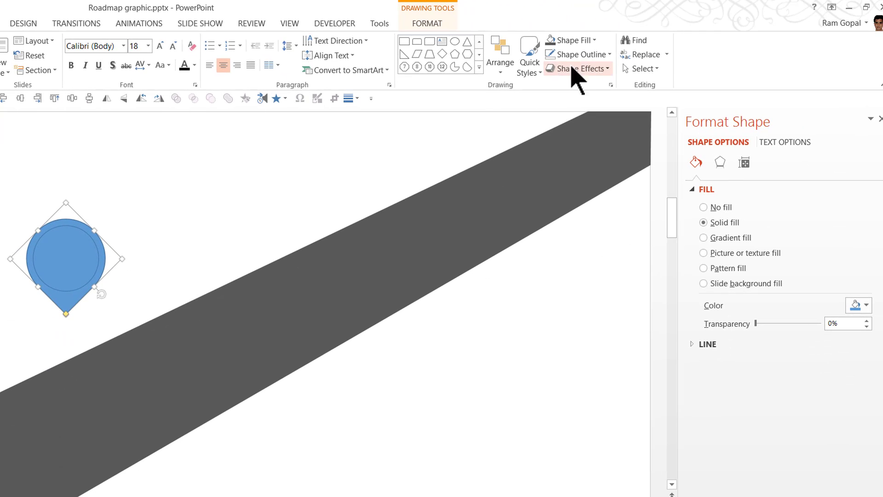
# Remove the pin's outline and fill it orange.
pyautogui.click(602, 55)
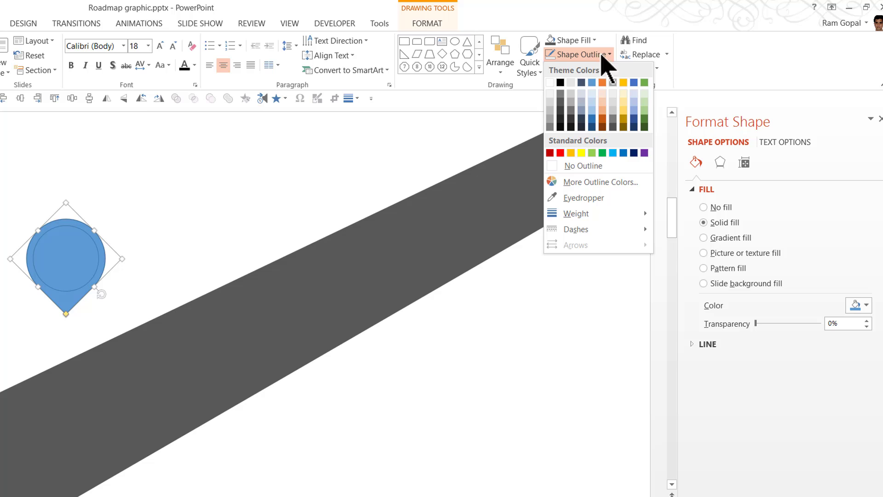
pyautogui.click(581, 165)
pyautogui.click(575, 41)
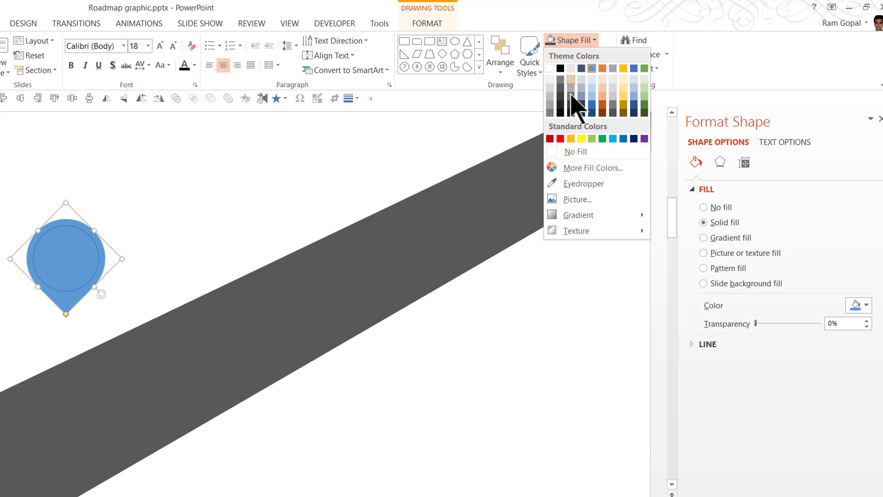
pyautogui.click(570, 139)
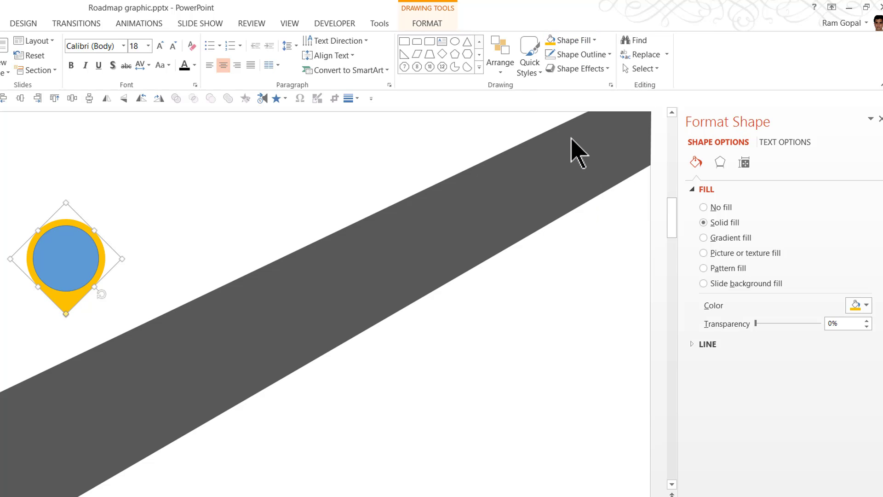
# Give the pin a glossy bevel preset and set its shadow to No Shadow.
pyautogui.click(596, 71)
pyautogui.moveTo(589, 94)
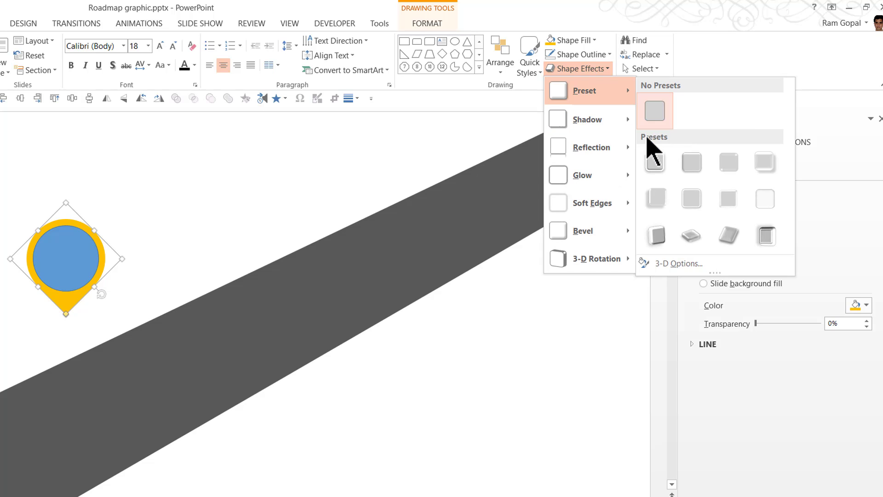
pyautogui.click(691, 163)
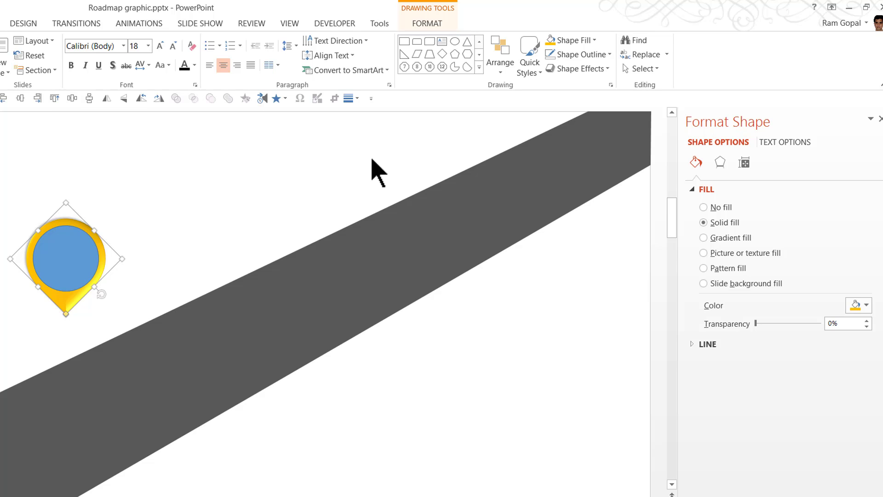
pyautogui.click(583, 70)
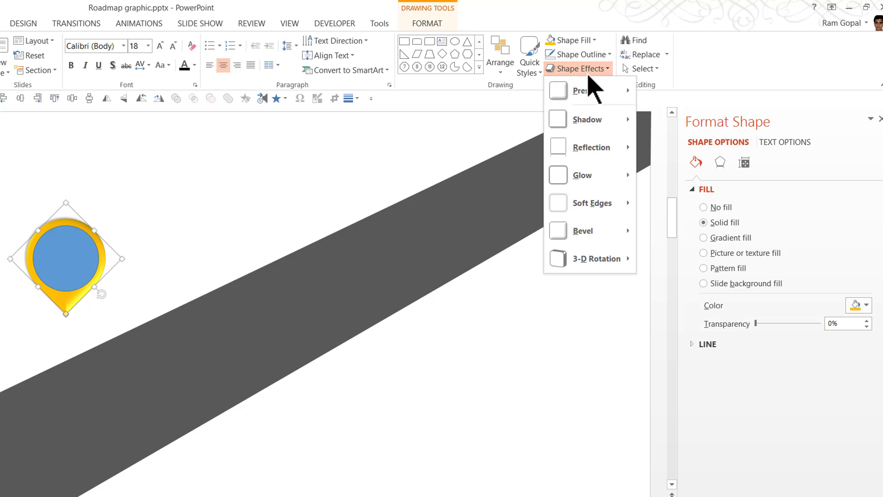
pyautogui.moveTo(589, 128)
pyautogui.click(655, 142)
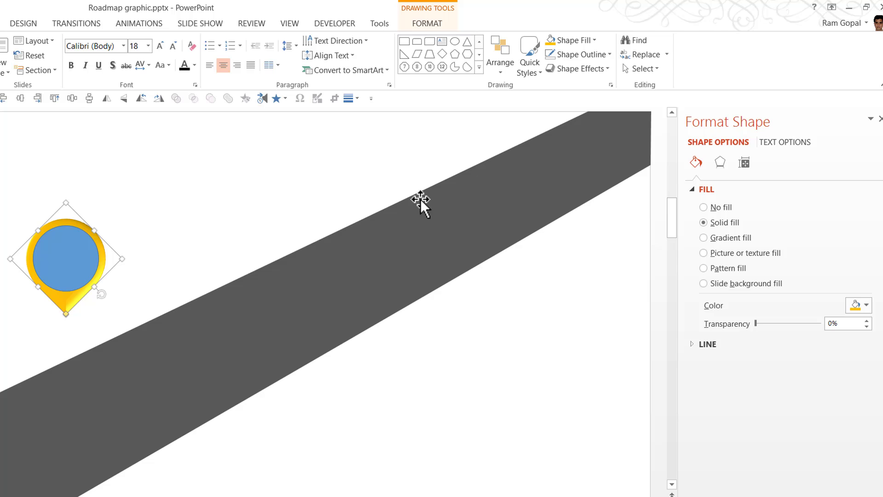
# Make the inner circle white with no outline.
pyautogui.click(74, 256)
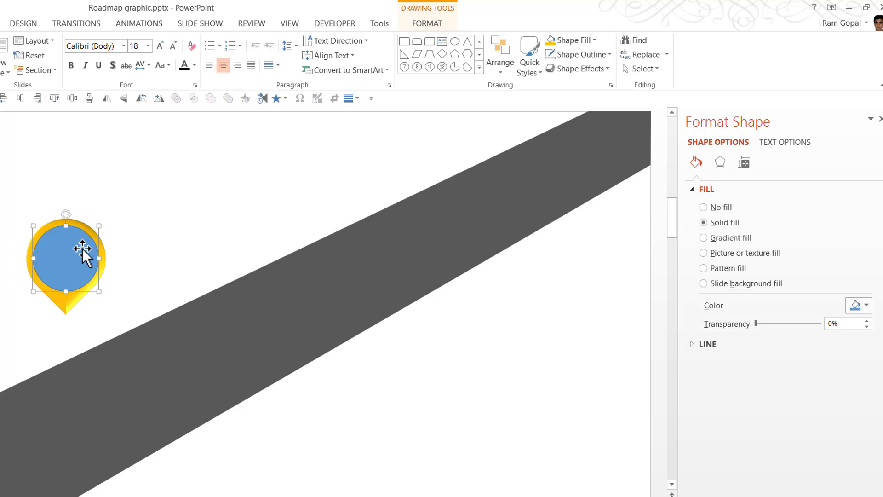
pyautogui.click(587, 54)
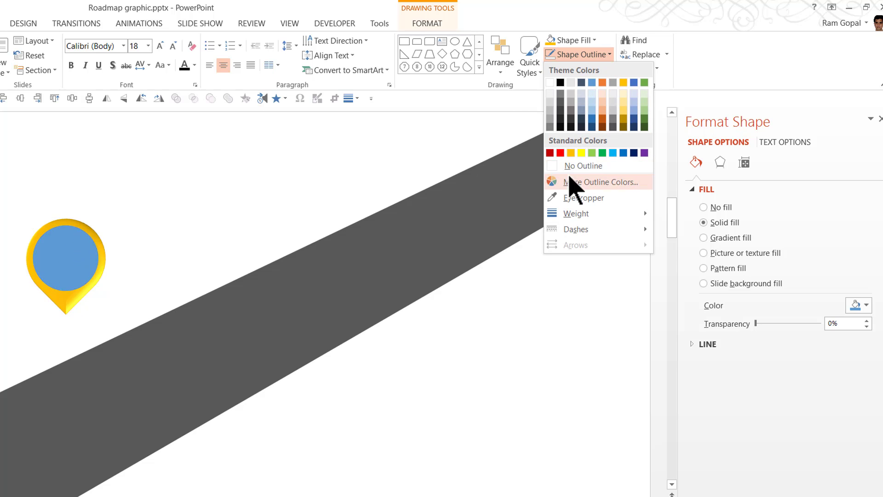
pyautogui.click(584, 165)
pyautogui.click(572, 41)
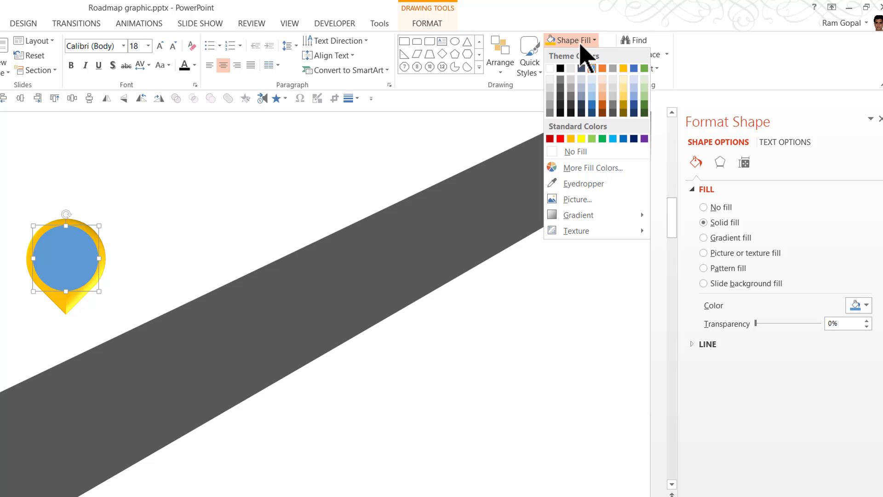
pyautogui.click(551, 70)
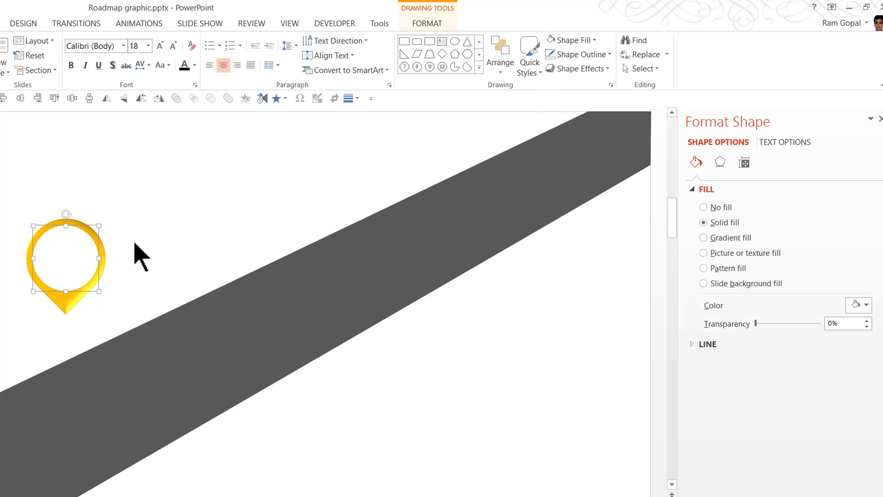
pyautogui.click(127, 244)
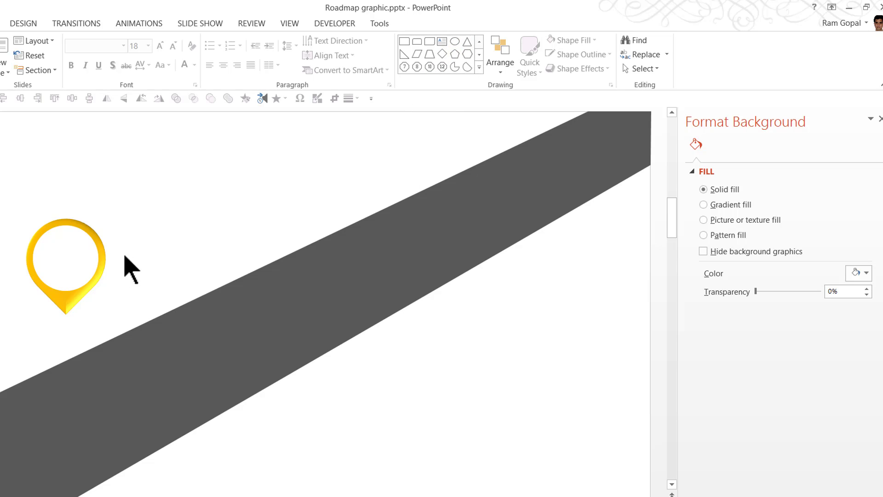
# Add a text box above the pin reading 'Your text here'.
pyautogui.click(442, 42)
pyautogui.click(190, 192)
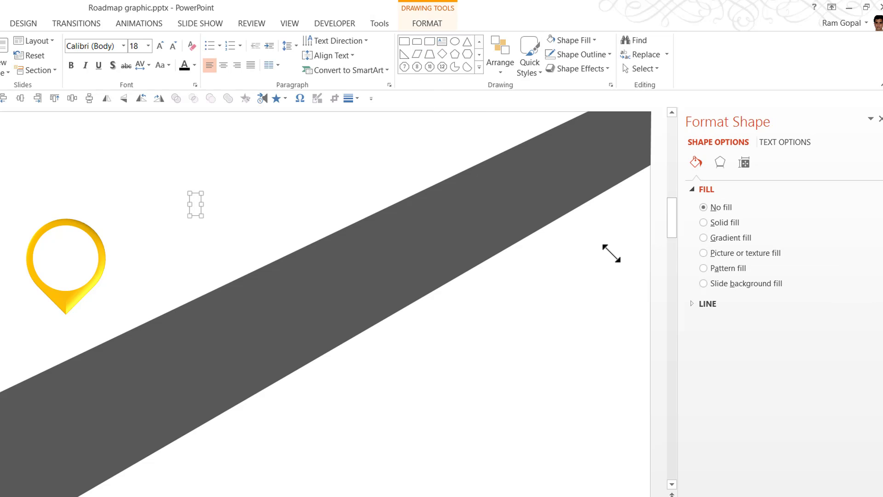
pyautogui.write('Your text here')
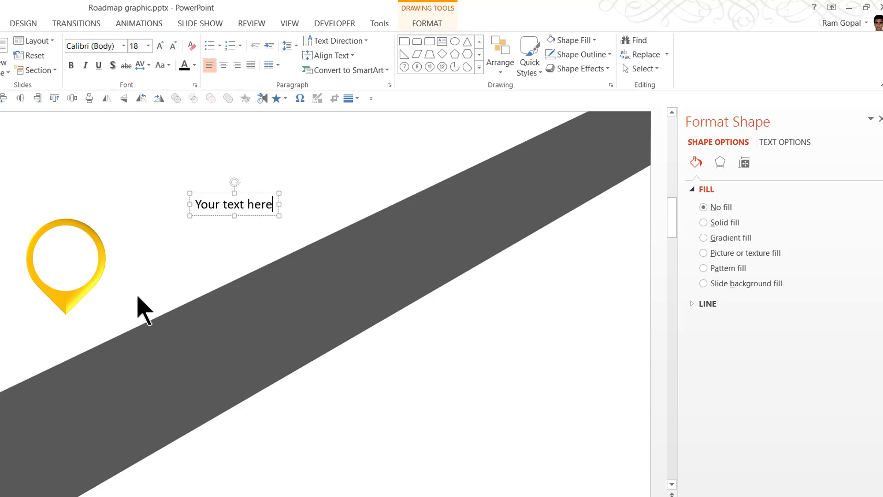
pyautogui.click(225, 191)
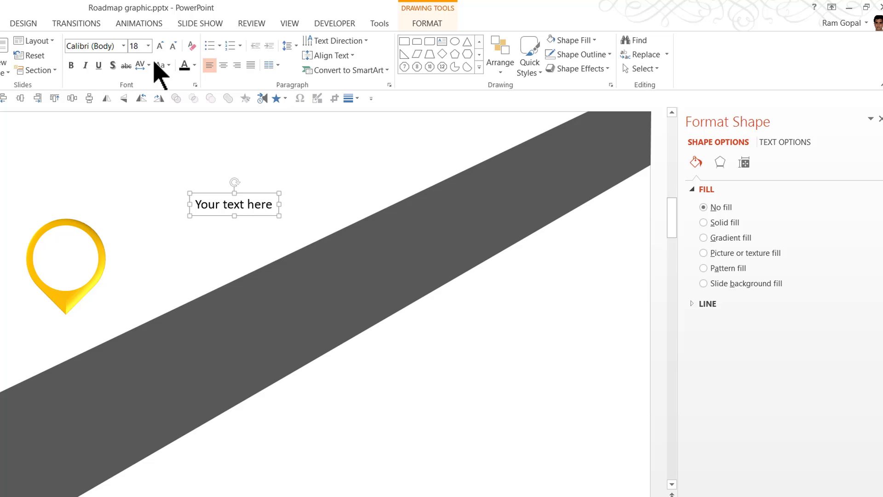
# Set the label to 20 pt, narrow it, centre it inside the pin, and select both.
pyautogui.click(160, 46)
pyautogui.moveTo(289, 205); pyautogui.dragTo(257, 216)
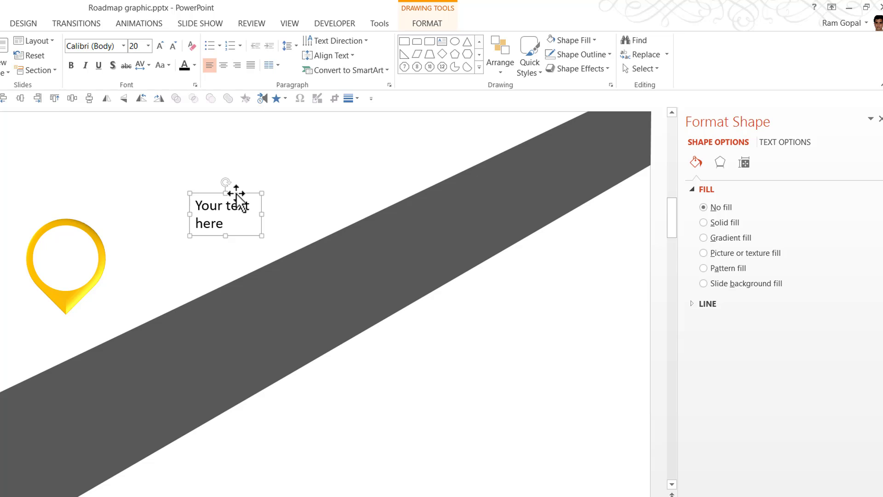
pyautogui.moveTo(236, 193); pyautogui.dragTo(81, 238)
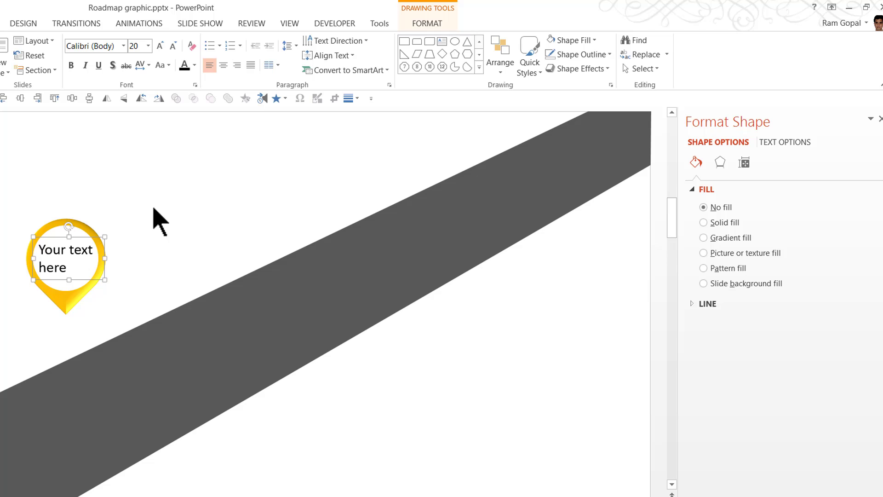
pyautogui.click(224, 68)
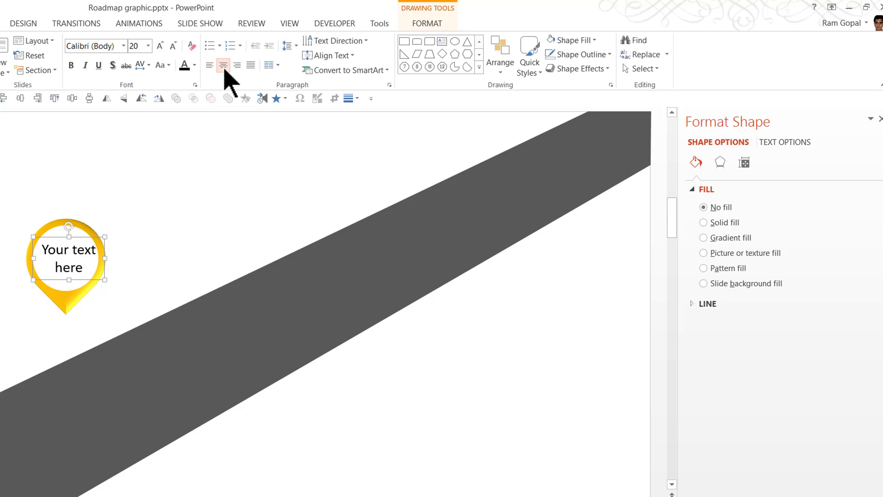
pyautogui.click(132, 247)
pyautogui.moveTo(69, 167); pyautogui.dragTo(225, 325)
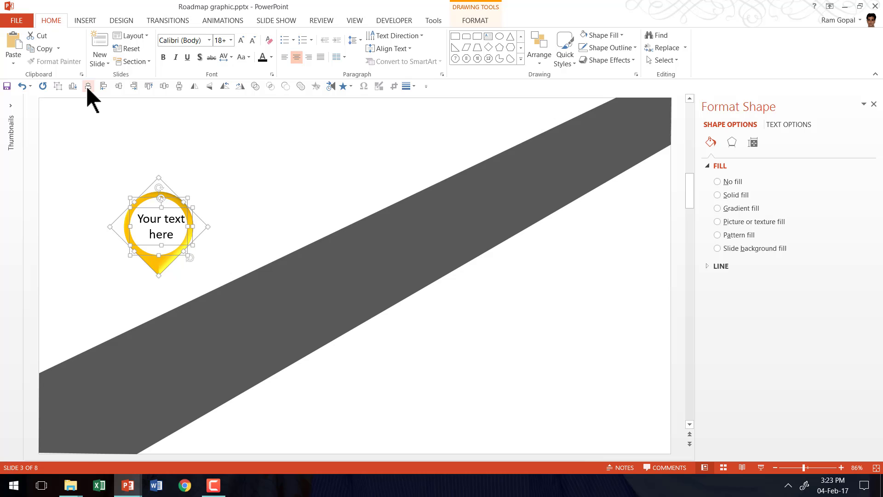
# Align the pin and label centres, then group them with Ctrl+G.
pyautogui.click(87, 86)
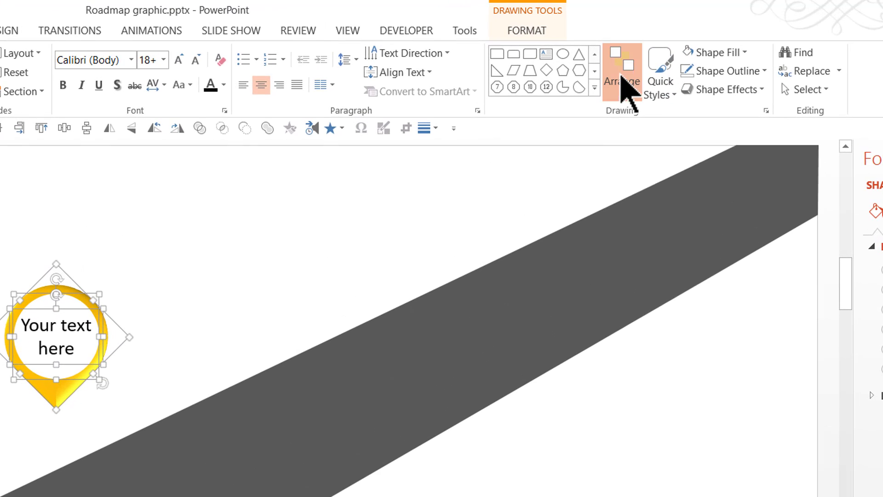
pyautogui.click(539, 54)
pyautogui.moveTo(673, 320)
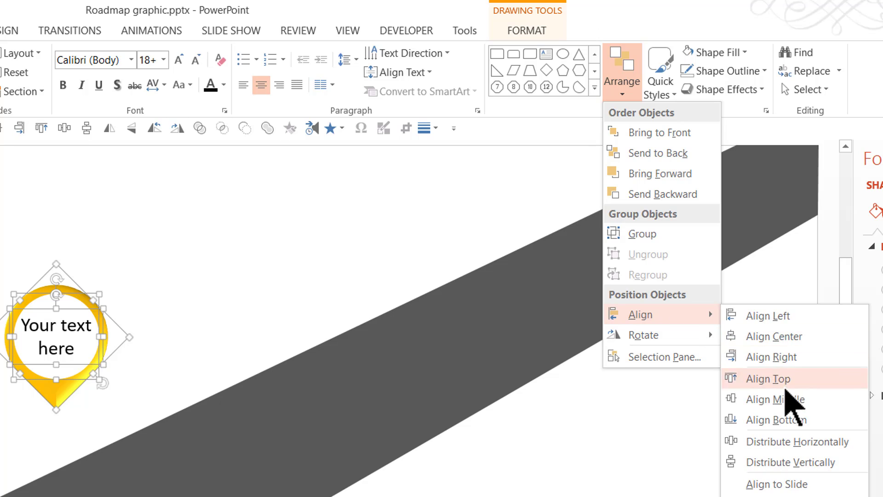
pyautogui.click(789, 336)
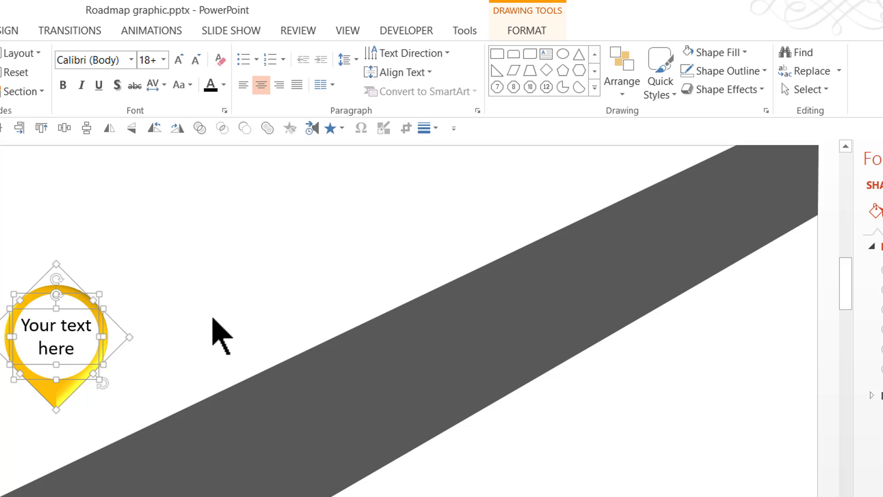
pyautogui.hotkey('ctrl', 'g')
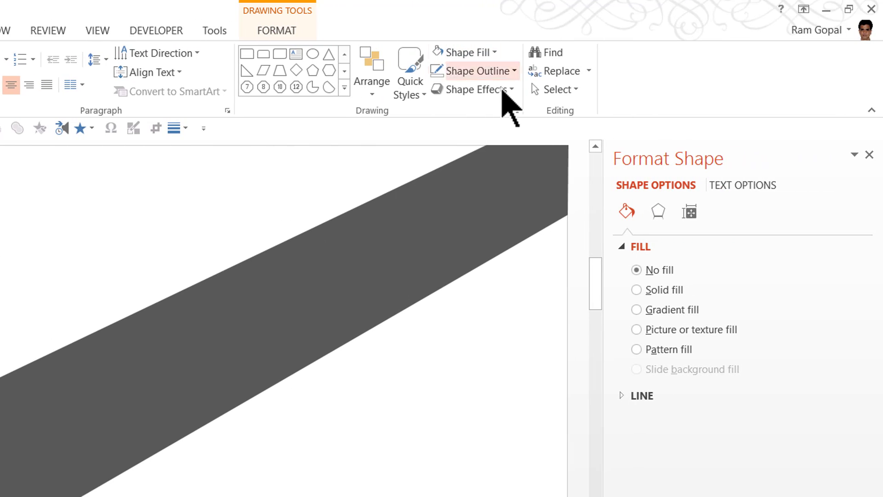
# Add a perspective shadow preset beneath the grouped pin.
pyautogui.click(503, 91)
pyautogui.moveTo(494, 138)
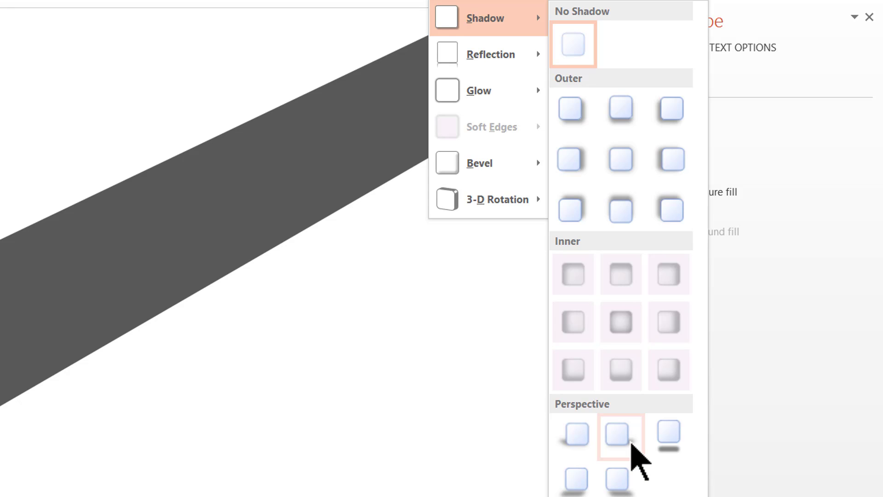
pyautogui.click(632, 443)
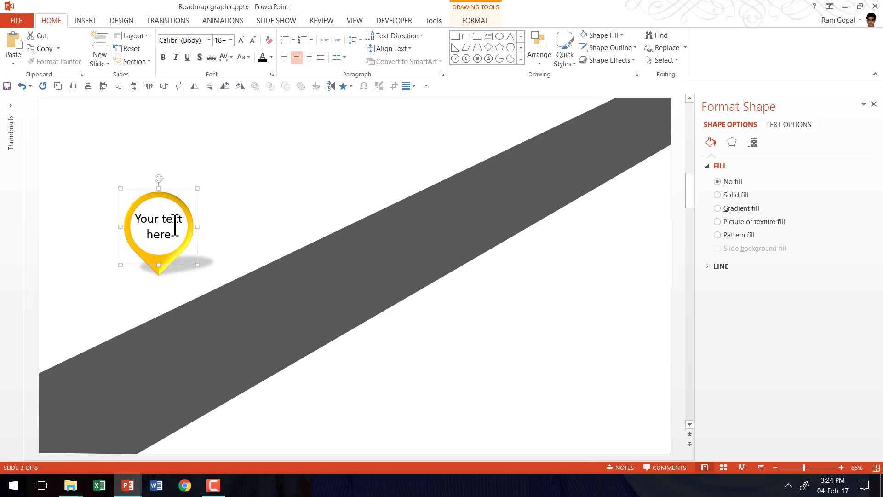
# Move the pin onto the road's left end, enlarge it slightly, and nudge its label.
pyautogui.moveTo(186, 250); pyautogui.dragTo(182, 337)
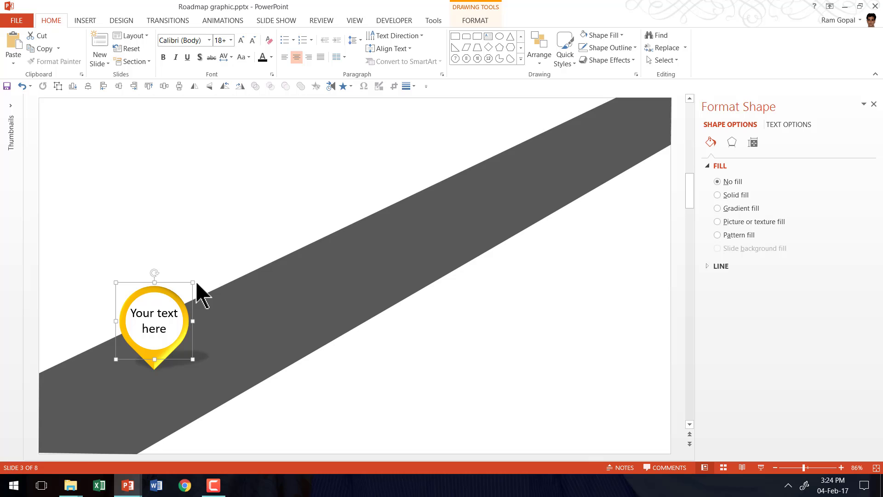
pyautogui.moveTo(192, 282); pyautogui.dragTo(200, 277)
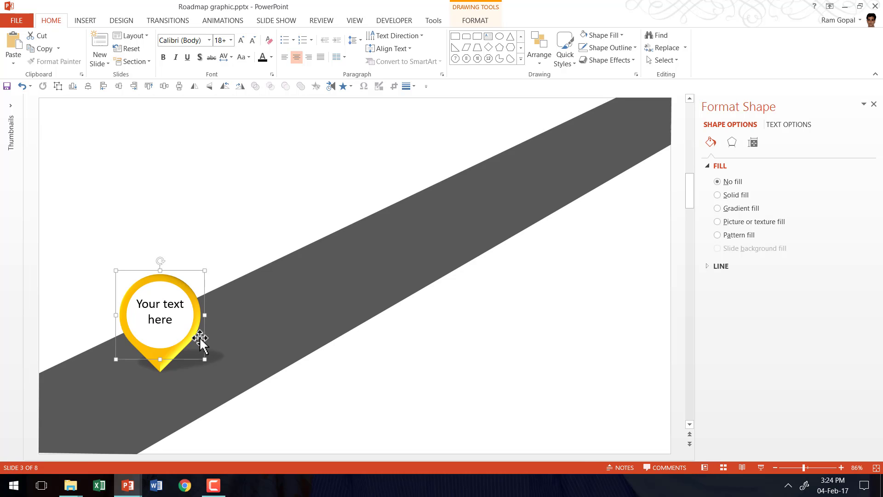
pyautogui.click(173, 301)
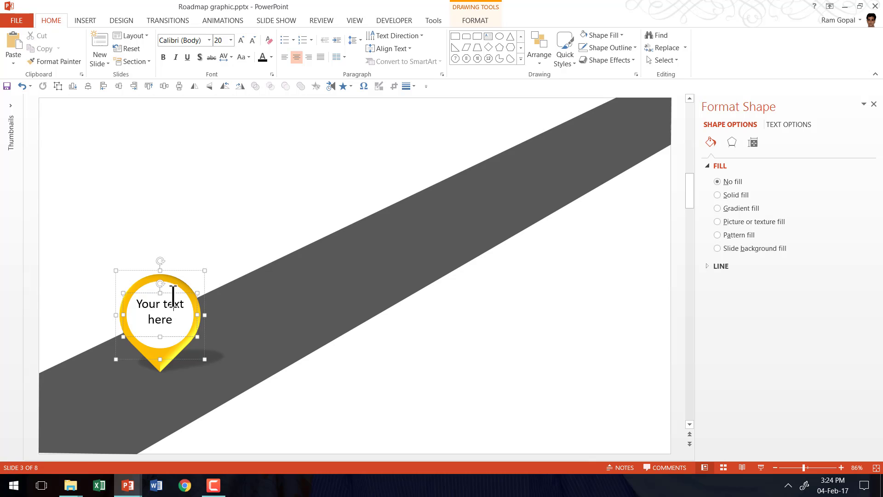
pyautogui.moveTo(174, 291); pyautogui.dragTo(175, 297)
# Ctrl-drag three copies of the pin up along the road, nudging the third into place.
pyautogui.click(339, 410)
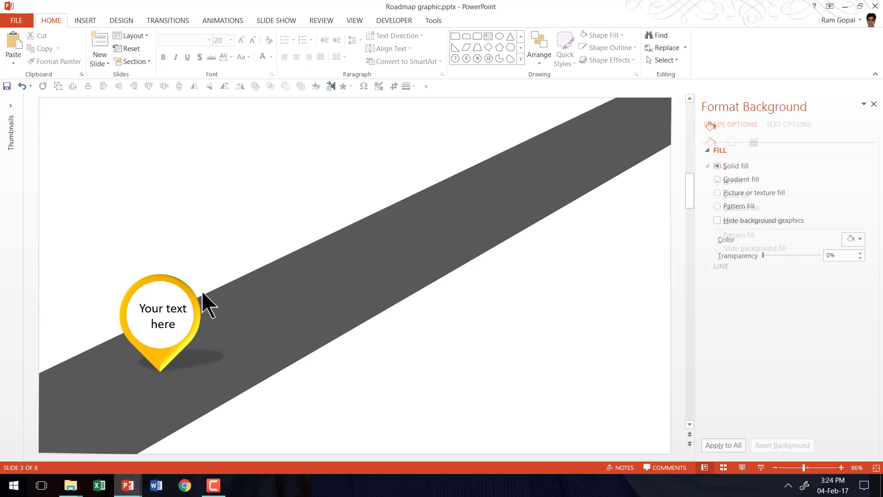
pyautogui.click(178, 269)
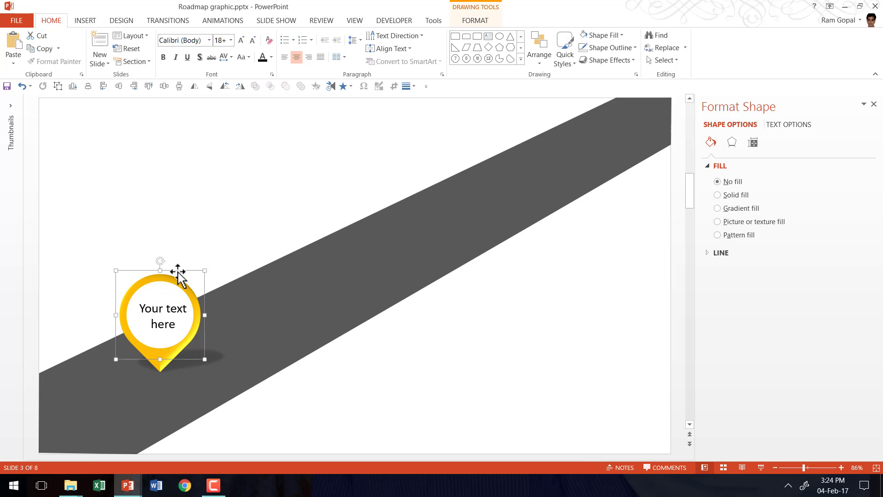
pyautogui.moveTo(178, 272); pyautogui.dragTo(298, 207)
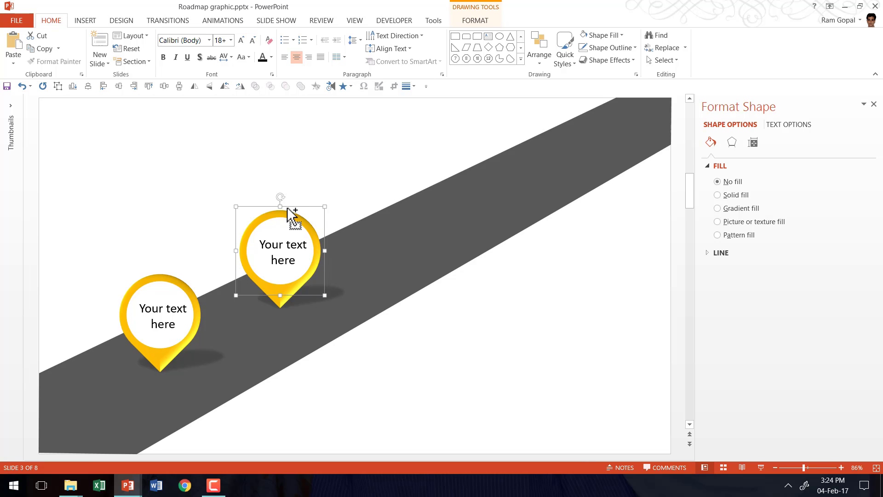
pyautogui.moveTo(290, 211); pyautogui.dragTo(509, 110)
pyautogui.click(584, 305)
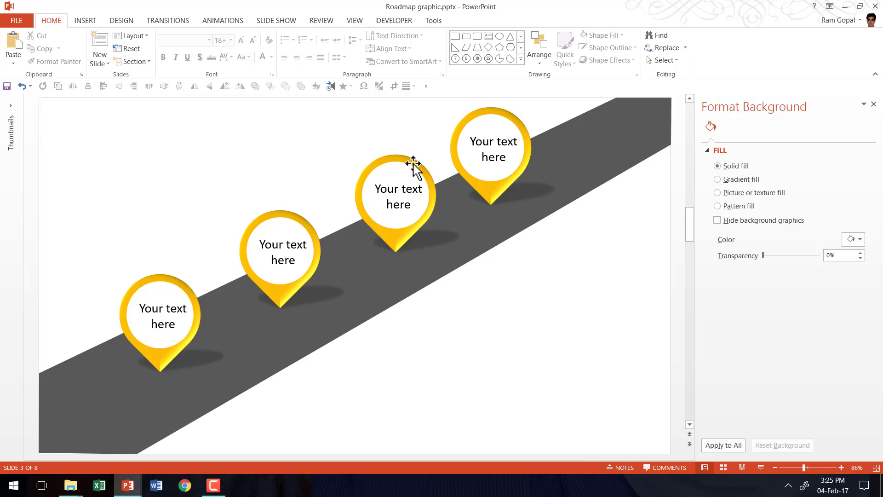
pyautogui.moveTo(413, 164); pyautogui.dragTo(406, 166)
pyautogui.click(582, 315)
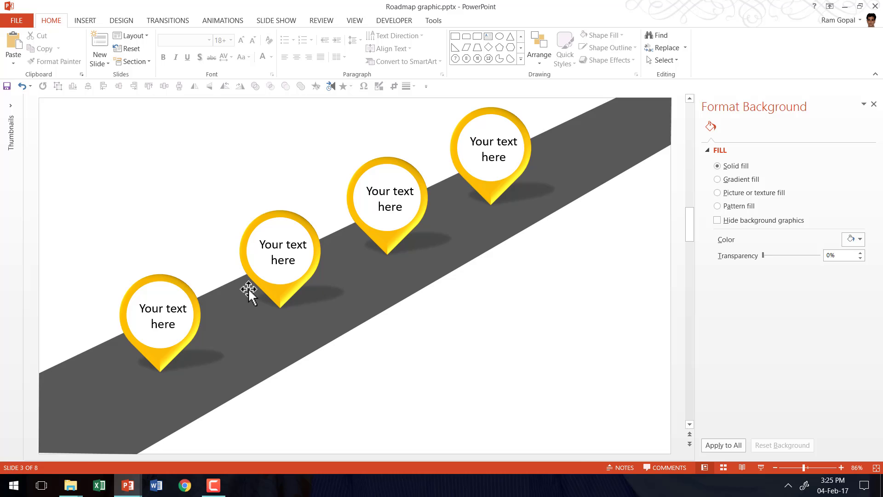
# Select all four pins on the road together.
pyautogui.click(180, 291)
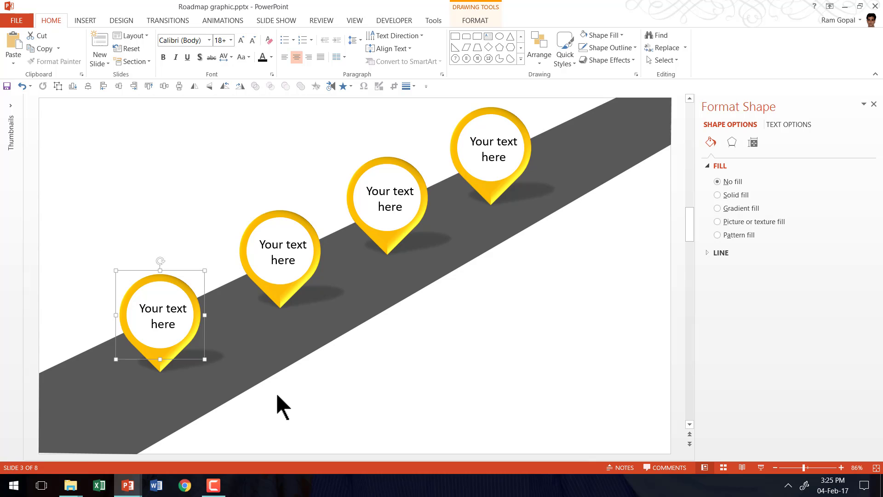
pyautogui.keyDown('shift'); pyautogui.click(281, 215); pyautogui.keyUp('shift')
pyautogui.keyDown('shift'); pyautogui.click(397, 174); pyautogui.keyUp('shift')
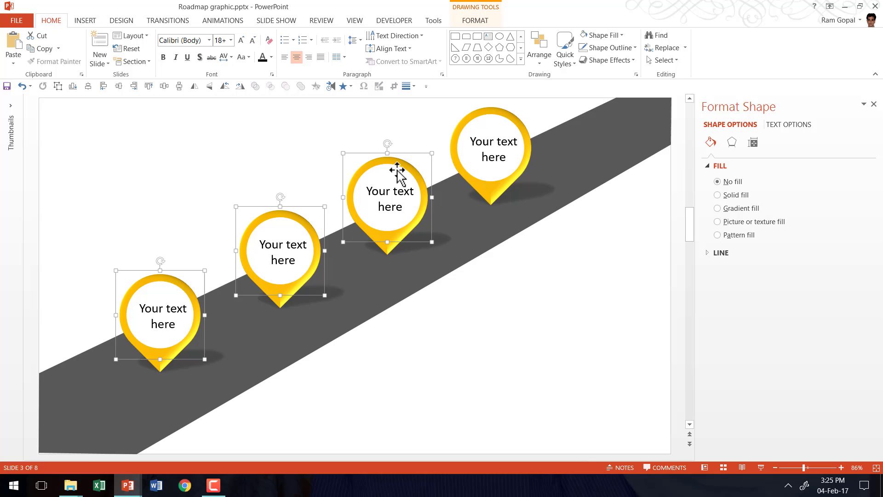
pyautogui.keyDown('shift'); pyautogui.click(491, 122); pyautogui.keyUp('shift')
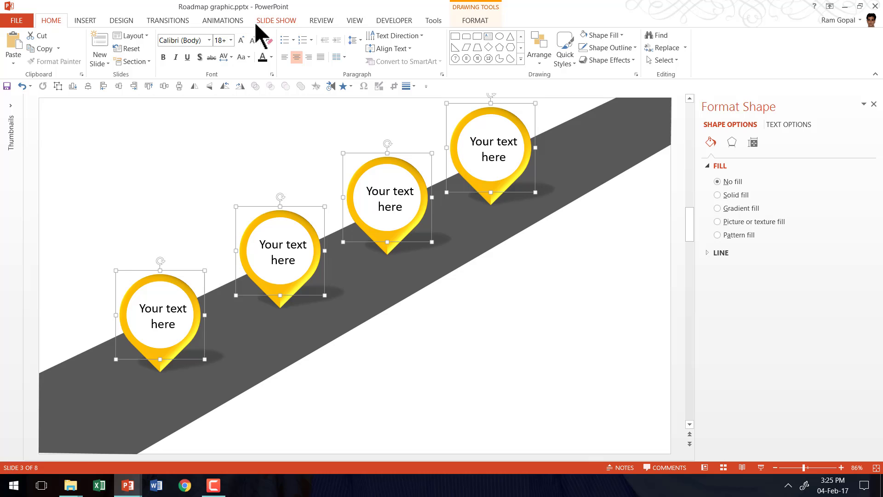
# Apply a Float In entrance with Float Down direction, starting On Click.
pyautogui.click(222, 20)
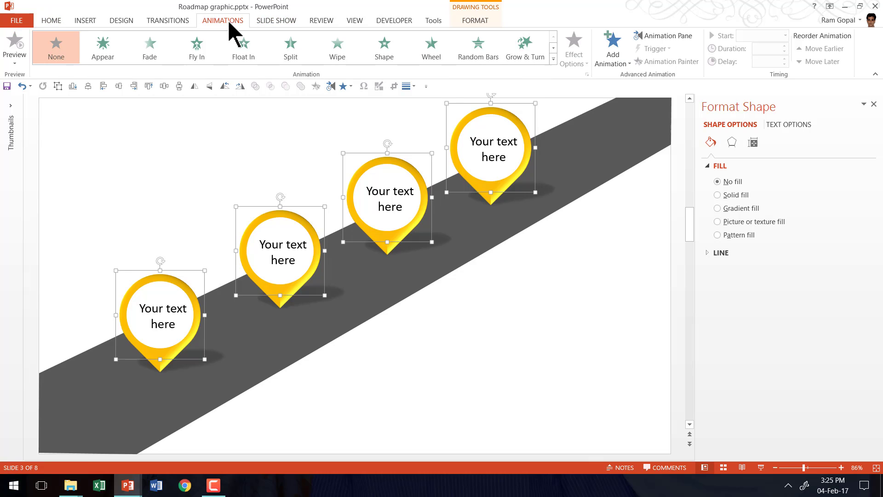
pyautogui.click(246, 51)
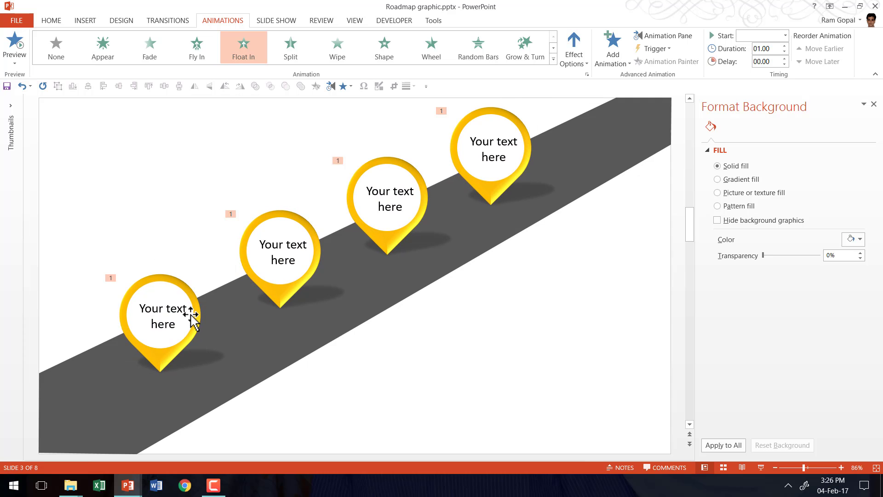
pyautogui.click(573, 47)
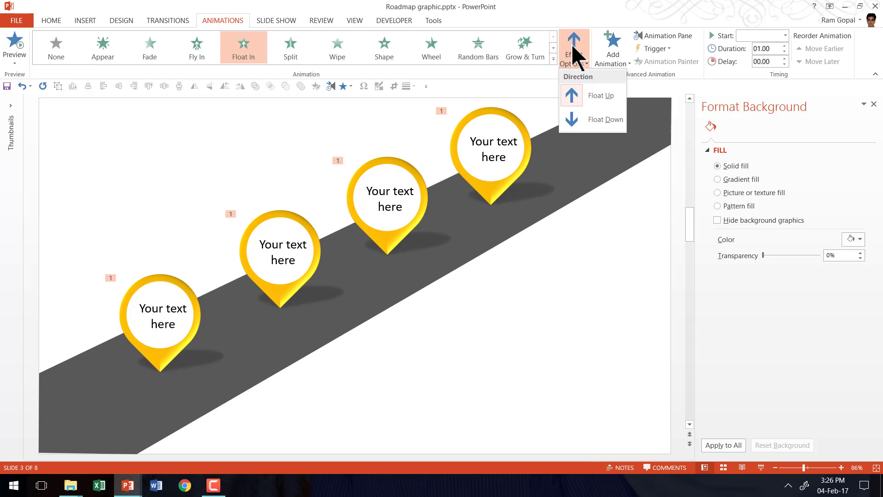
pyautogui.click(597, 121)
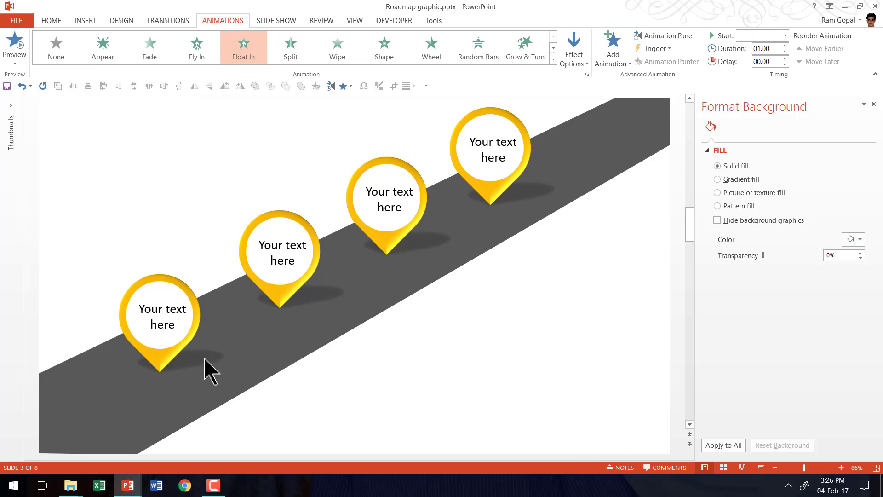
pyautogui.click(763, 35)
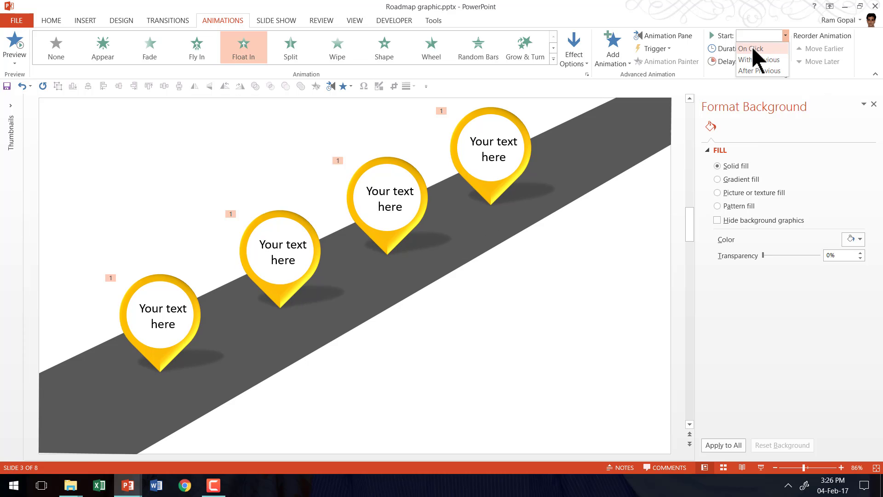
pyautogui.click(752, 48)
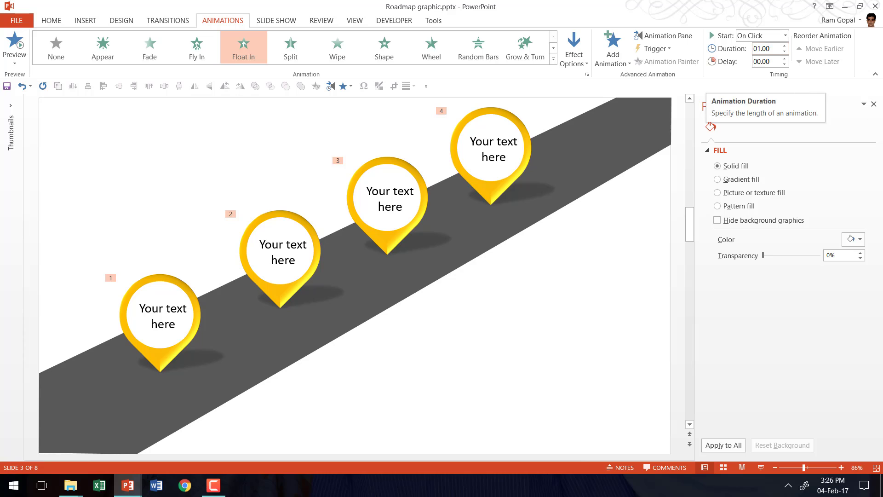
pyautogui.click(874, 104)
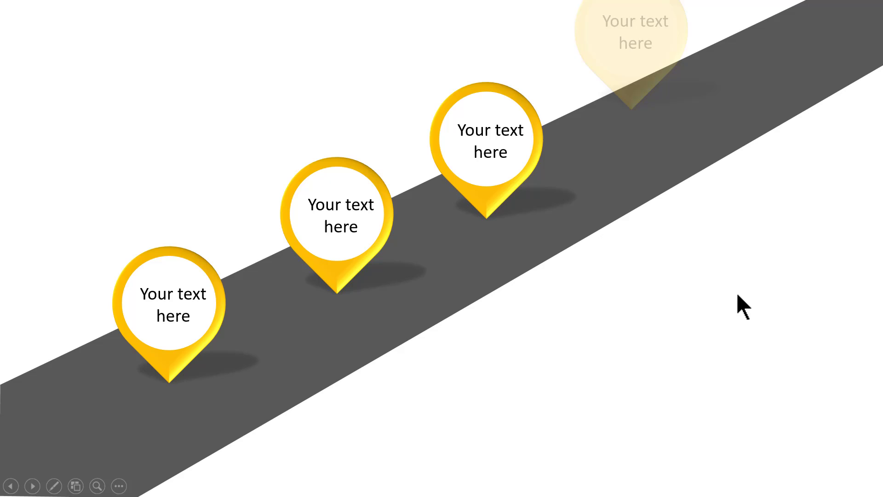
pyautogui.press('Escape')
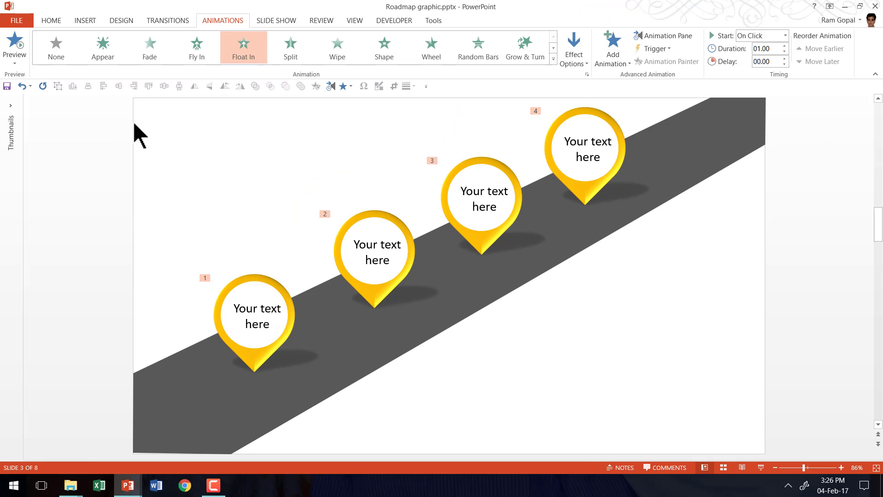
pyautogui.moveTo(112, 113); pyautogui.dragTo(698, 400)
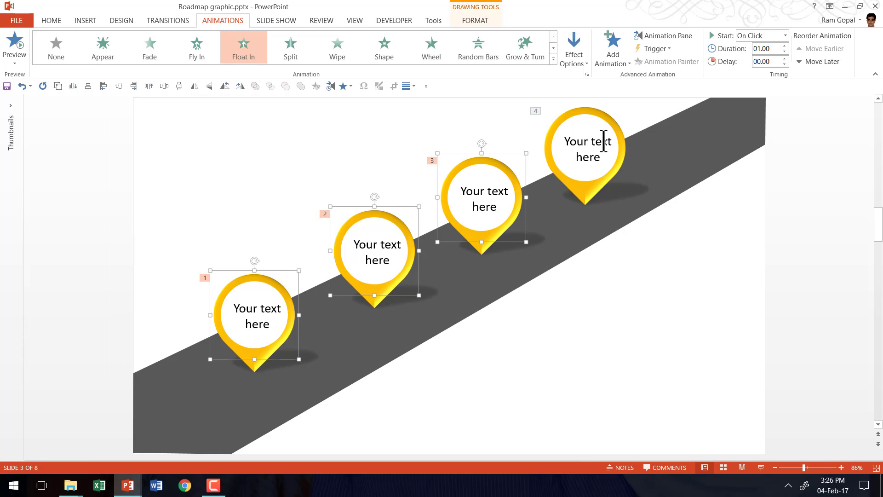
pyautogui.keyDown('shift'); pyautogui.click(613, 129); pyautogui.keyUp('shift')
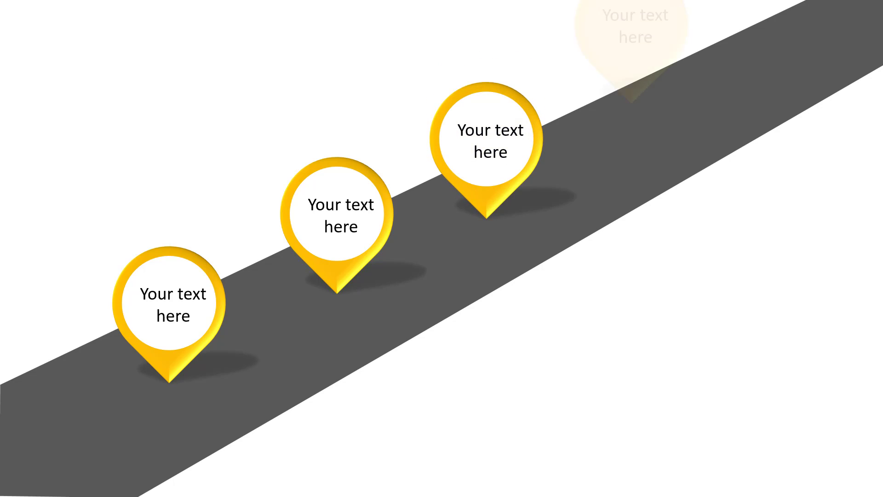
pyautogui.press('Escape')
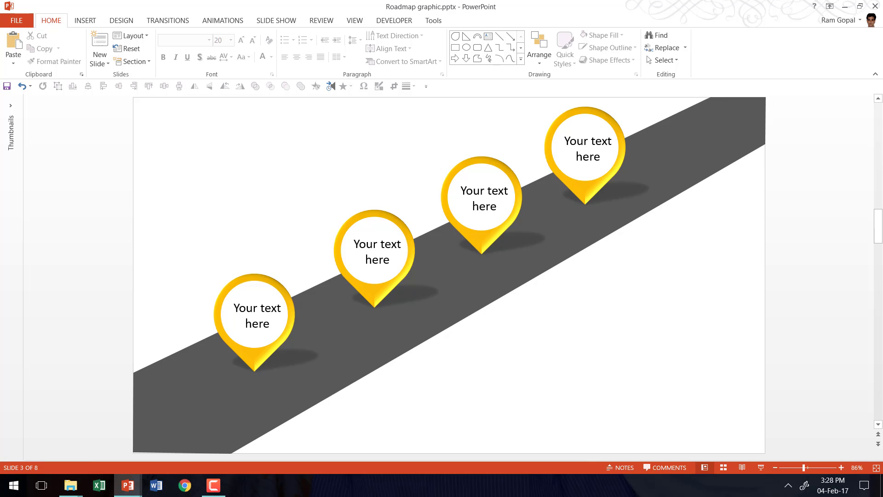
# On slide 4, copy road sign 5 further along the road and renumber the copy 6.
pyautogui.press('pagedown')
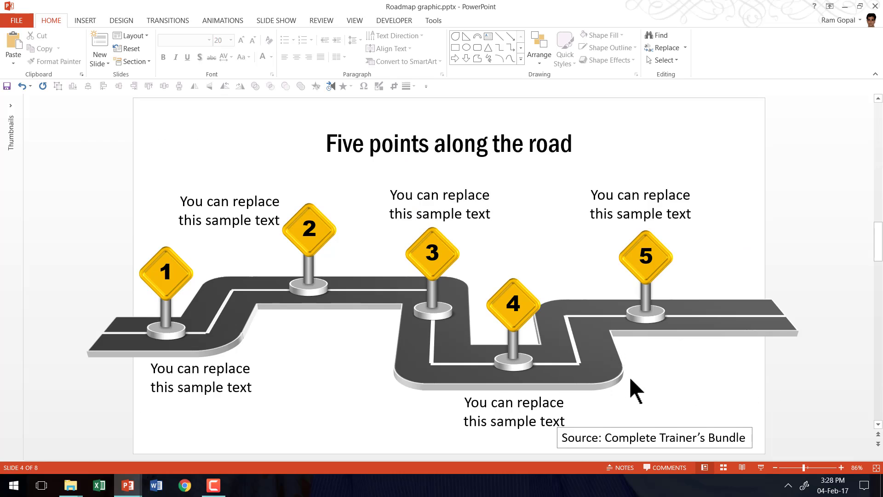
pyautogui.moveTo(684, 372); pyautogui.dragTo(567, 182)
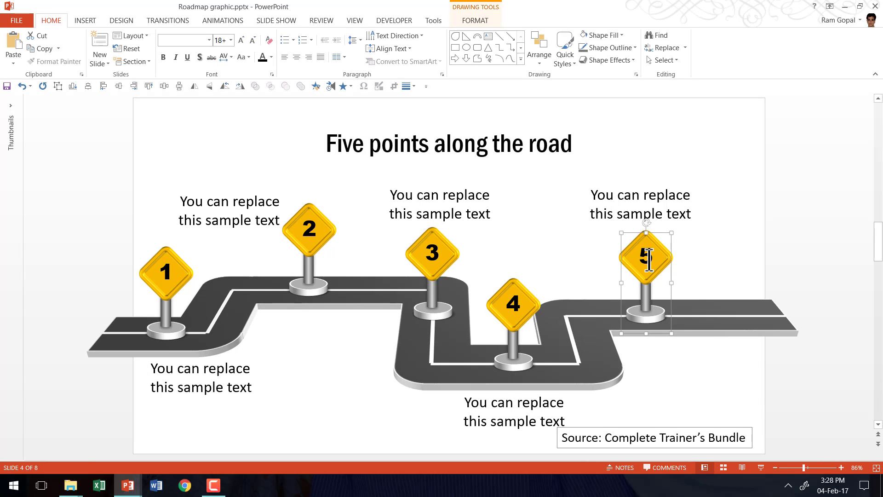
pyautogui.moveTo(662, 255); pyautogui.dragTo(739, 251)
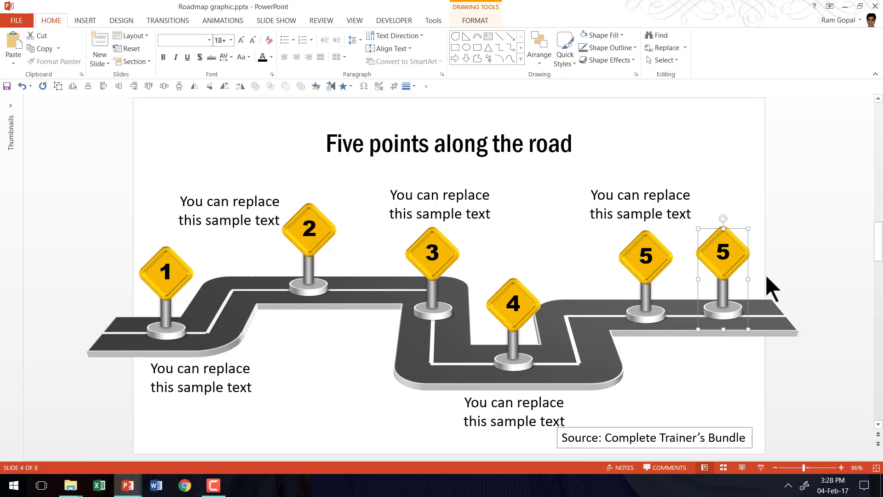
pyautogui.doubleClick(725, 252)
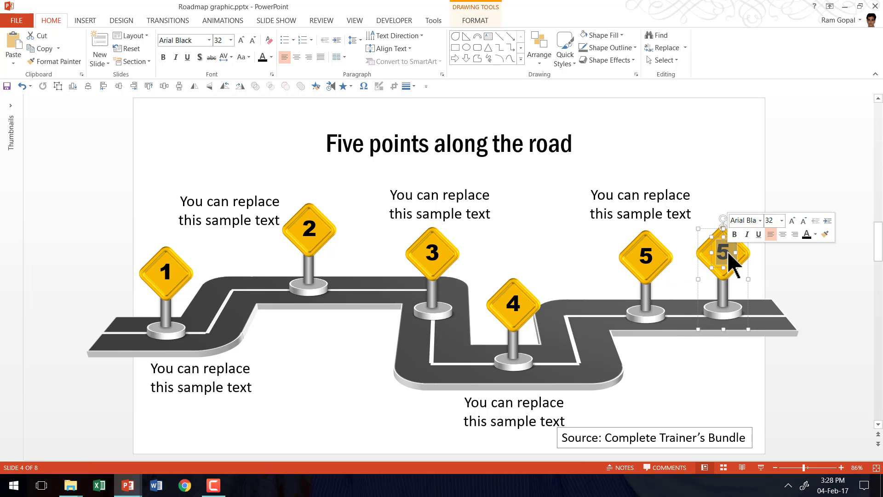
pyautogui.write('6')
# Delete the new sign 6, leaving only the five original signs.
pyautogui.click(706, 400)
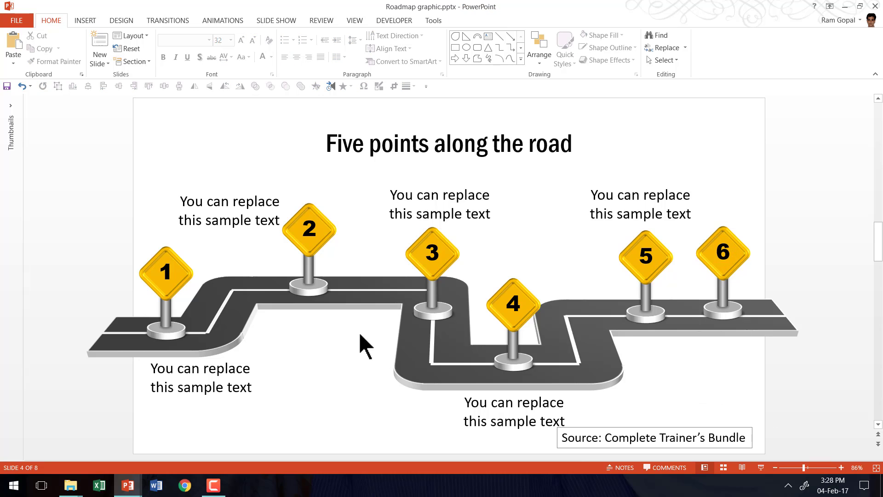
pyautogui.click(741, 254)
pyautogui.press('Delete')
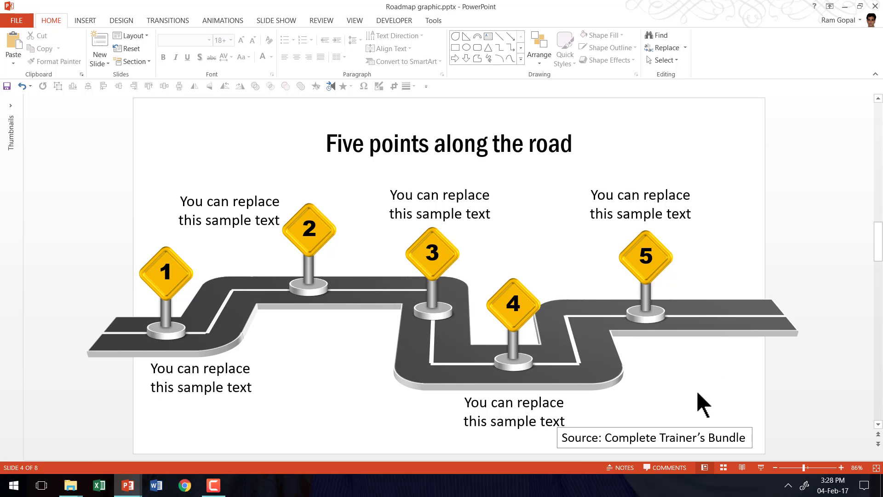
# Scroll down to slide 5 with its six 'Your text' callouts on a dashed road.
pyautogui.scroll(-1, 697, 393)
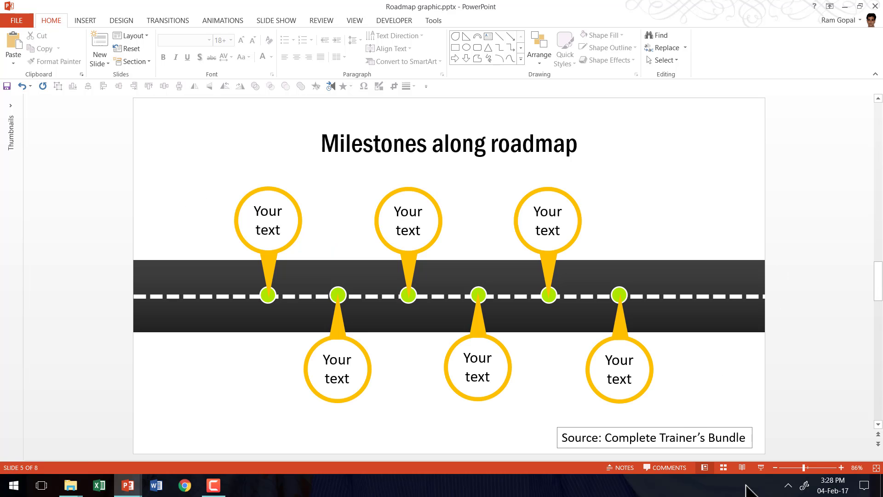